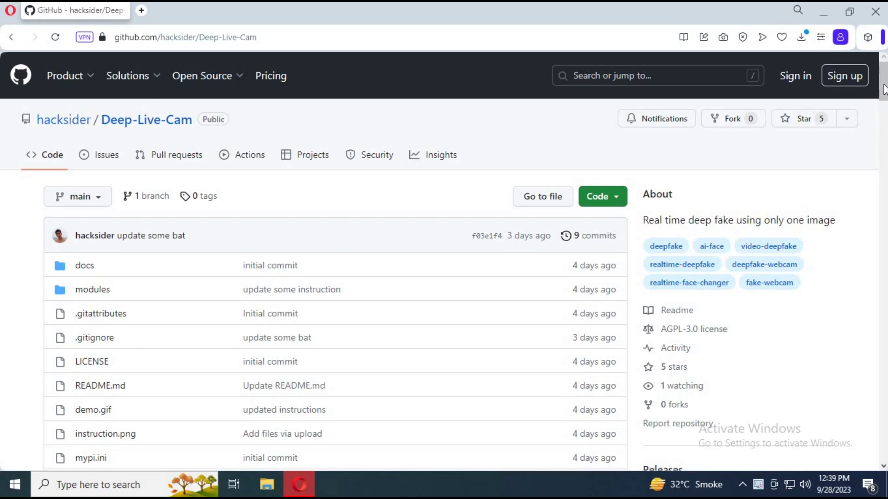
- Examine the Deep-Live-Cam repository's README, its code download options and the basic install requirements and model files
drag(883, 92, 883, 127)
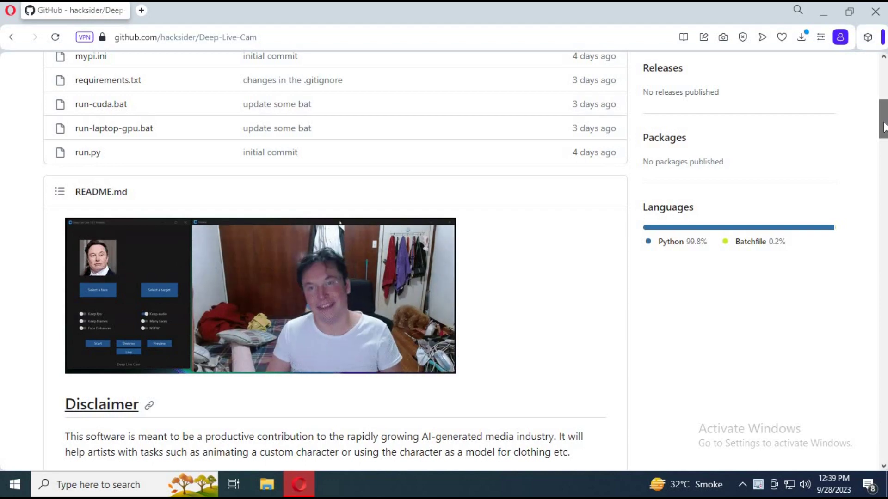
drag(883, 128, 879, 359)
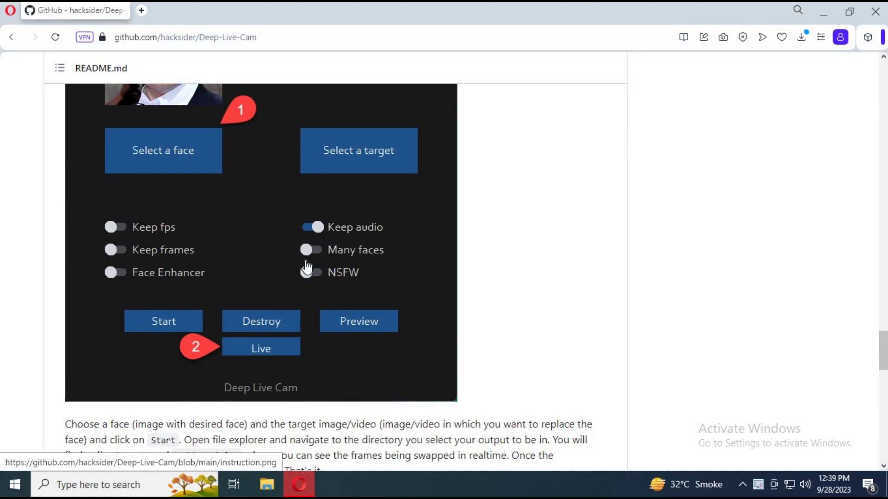
scroll(885, 369, down, 6)
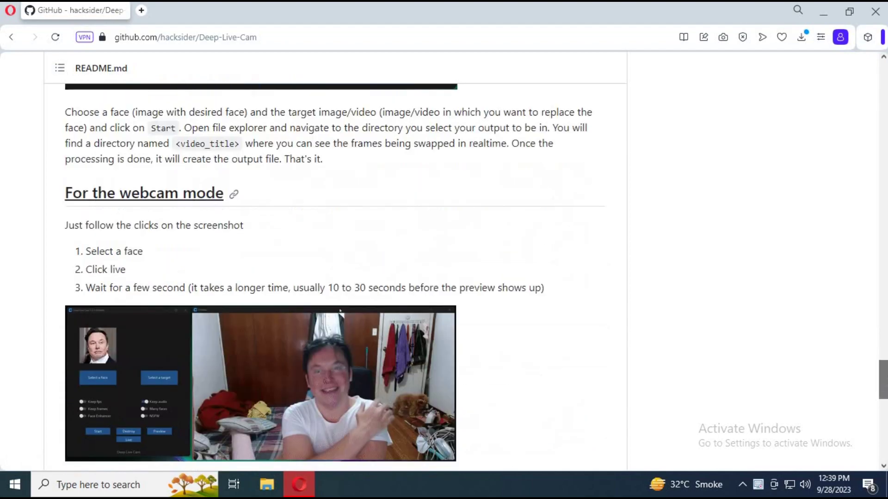
scroll(885, 368, up, 20)
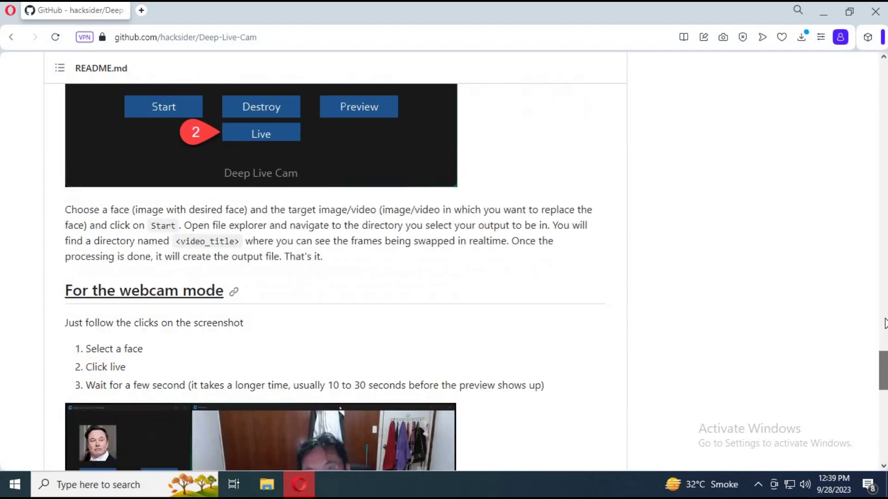
scroll(818, 126, up, 15)
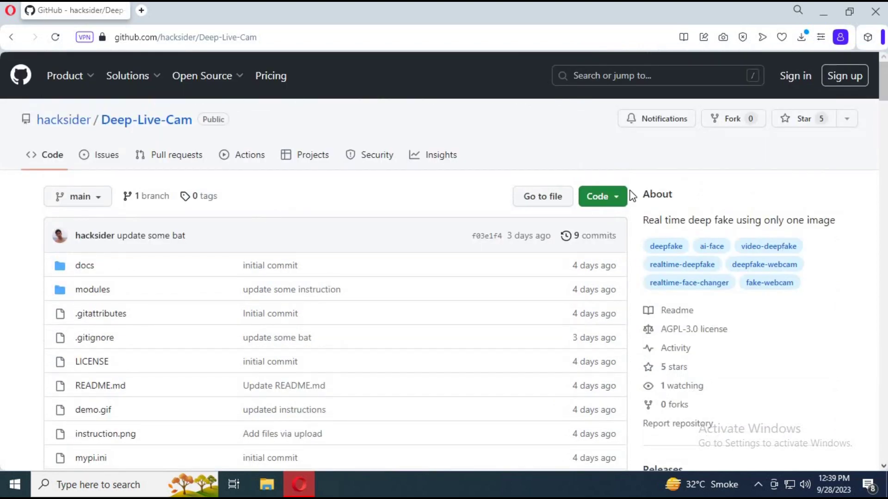
click(596, 196)
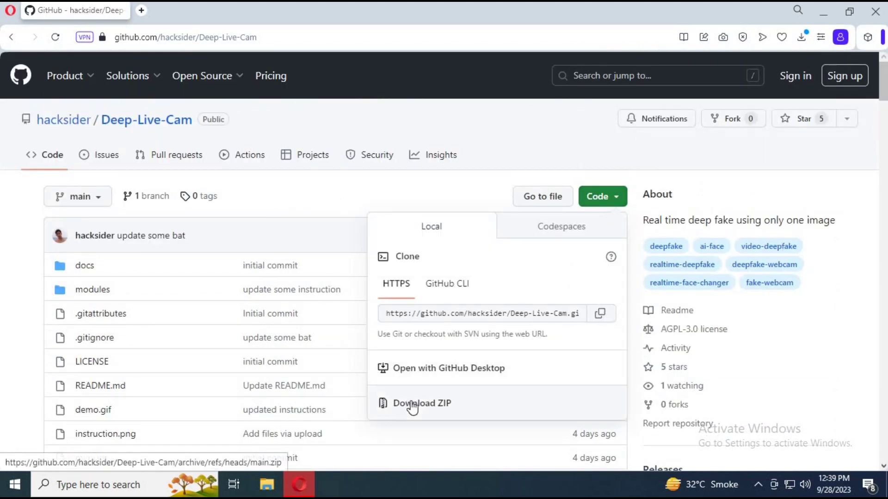
click(467, 99)
drag(883, 92, 884, 174)
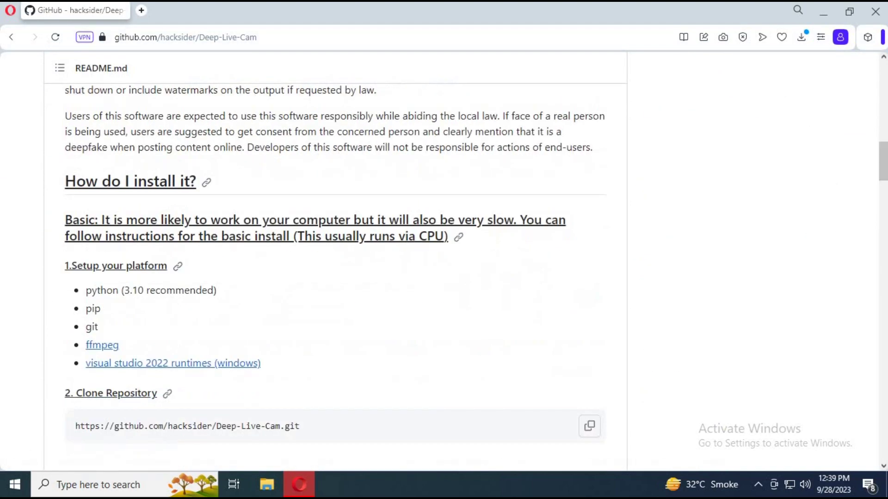
drag(222, 295, 81, 292)
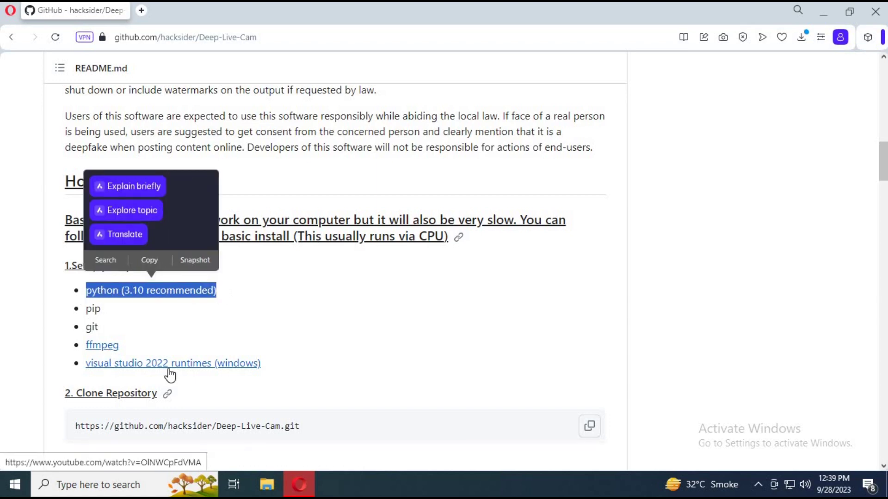
click(341, 329)
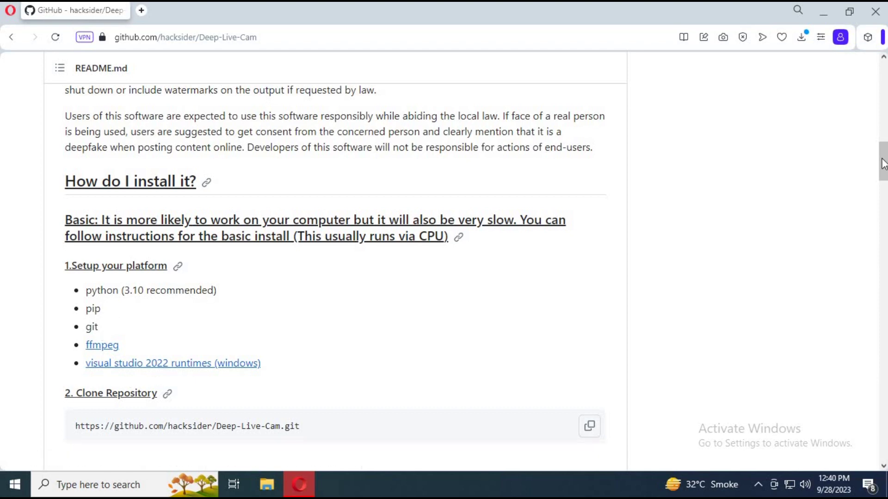
scroll(97, 395, down, 2)
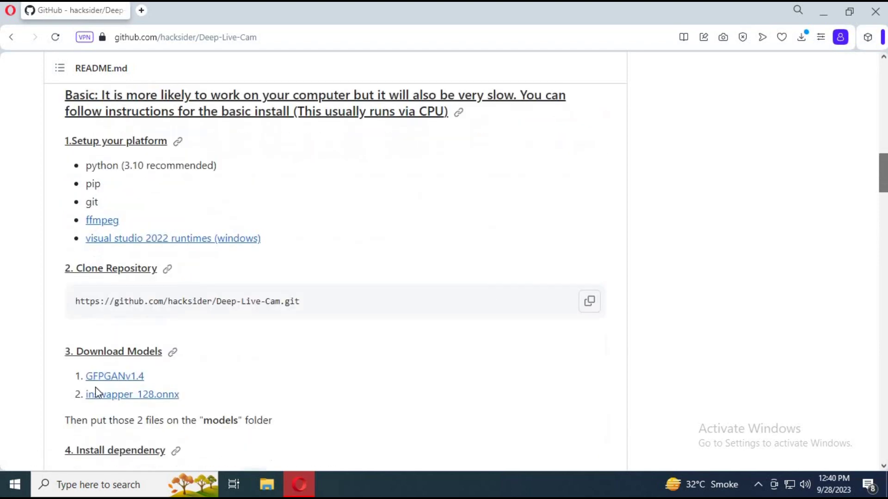
- Find Anaconda Prompt with the Windows search and run it as administrator
click(120, 485)
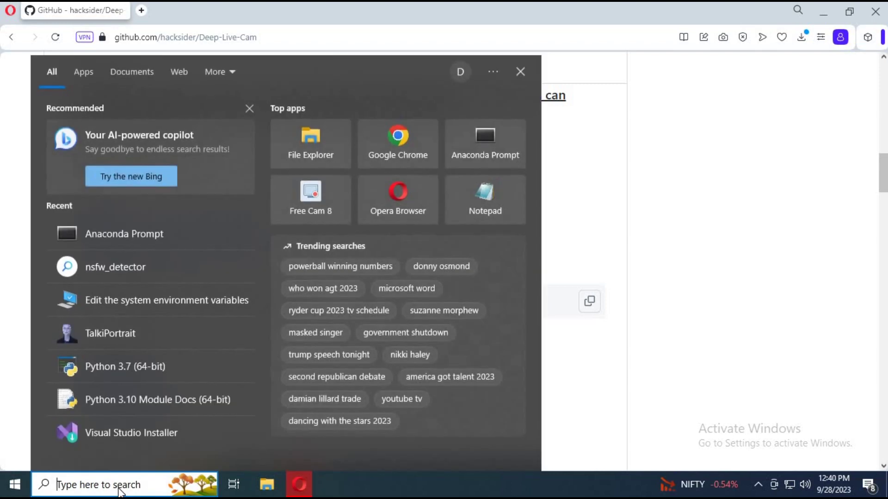
text(an)
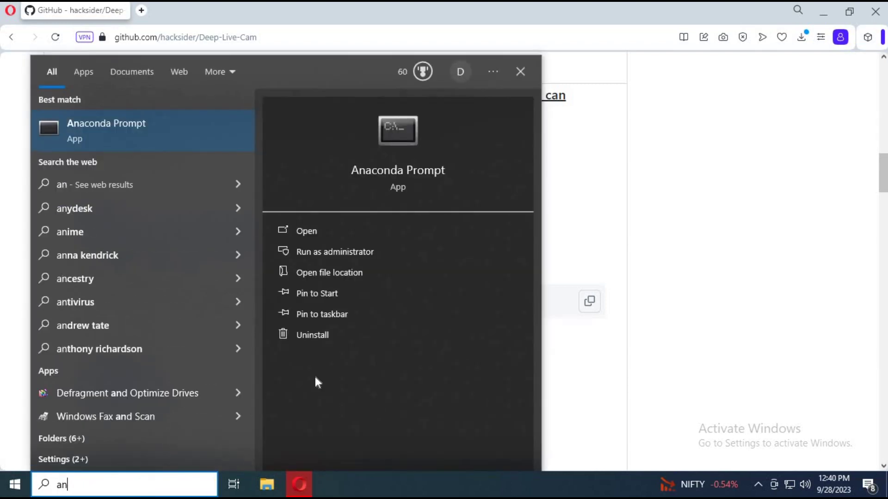
click(343, 253)
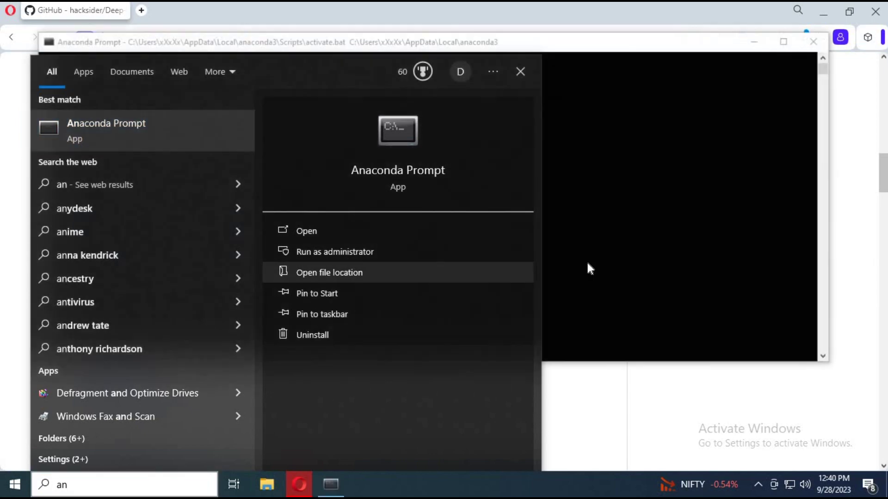
click(586, 261)
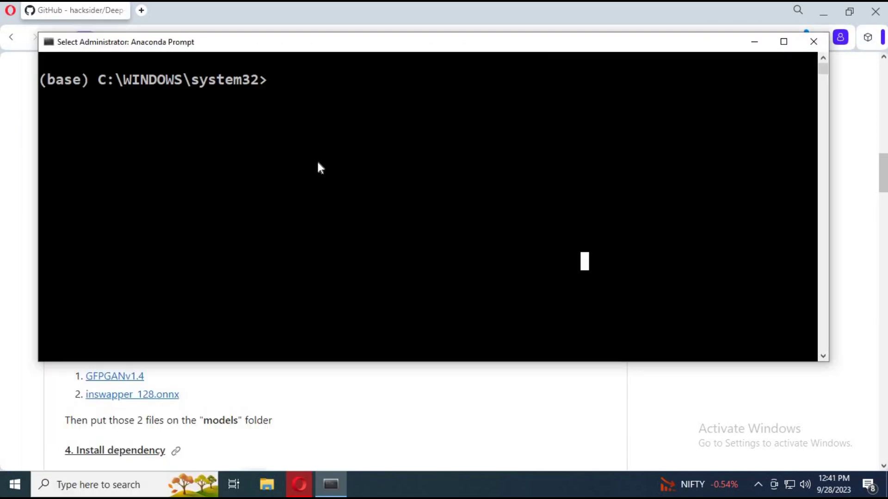
- Create a conda environment named deeplivecam with Python 3.10 by running conda create -n deeplivecam python=3.10 -y
text(c)
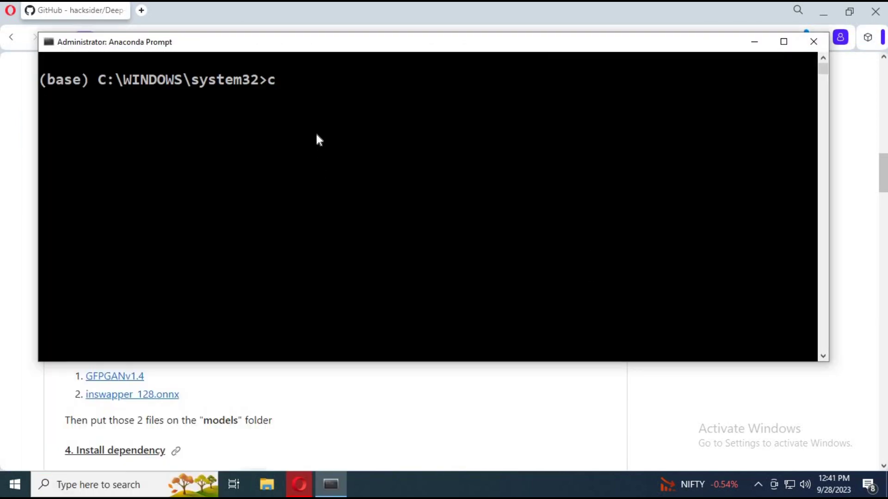
text(onda)
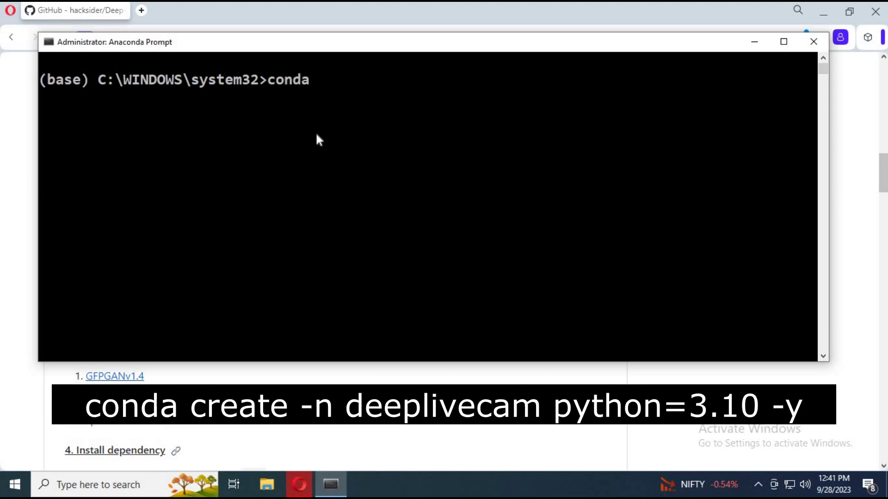
text( create -n)
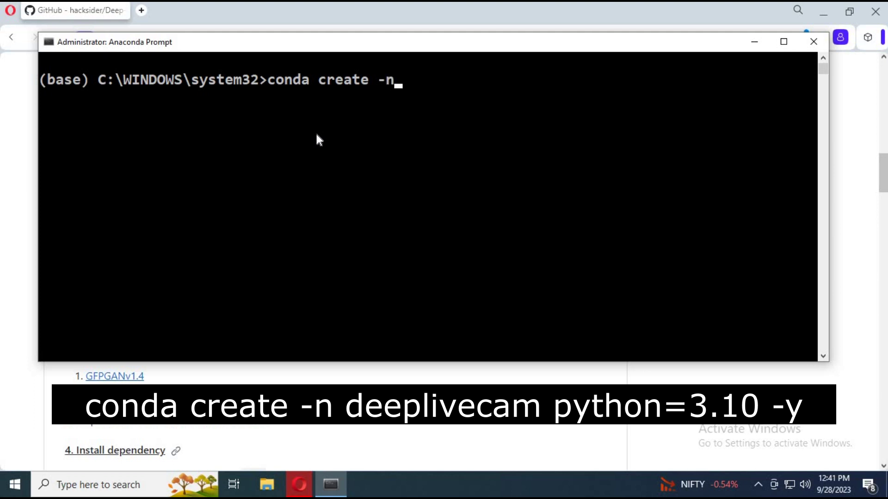
text( deep)
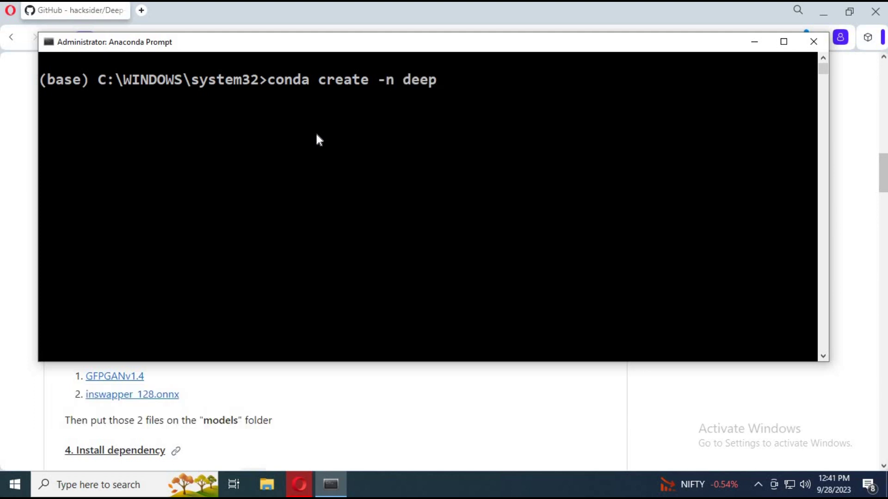
text(livecam py)
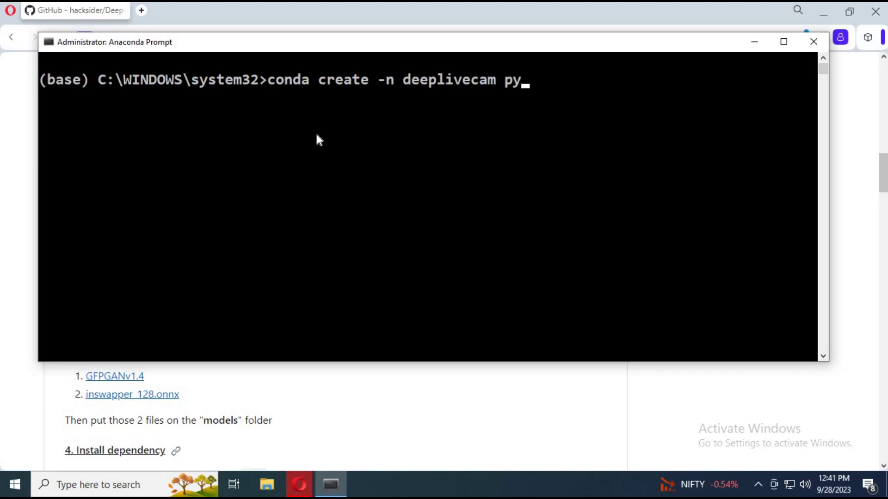
text(thon=3.10)
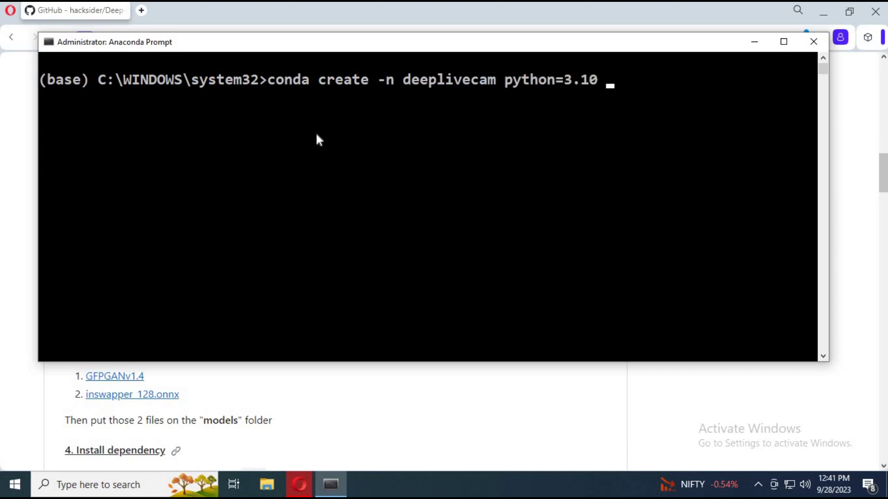
text( -y)
key(Return)
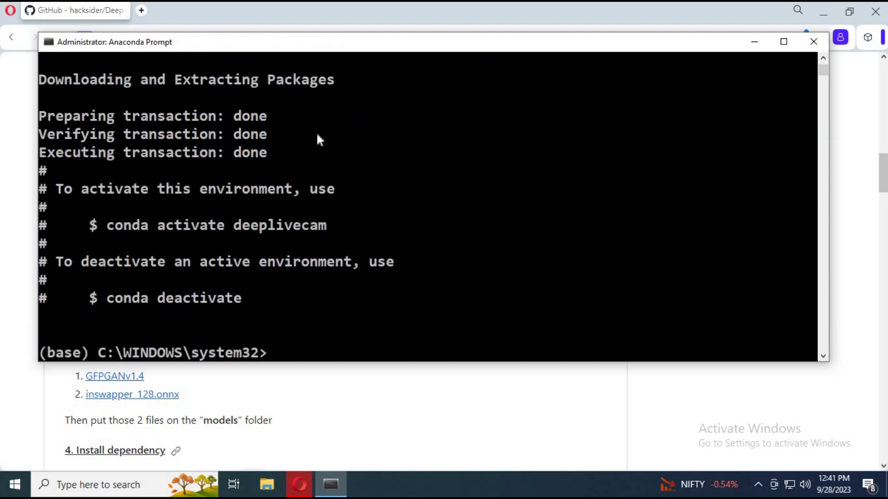
- Activate the new environment by running conda activate deeplivecam
drag(330, 225, 84, 226)
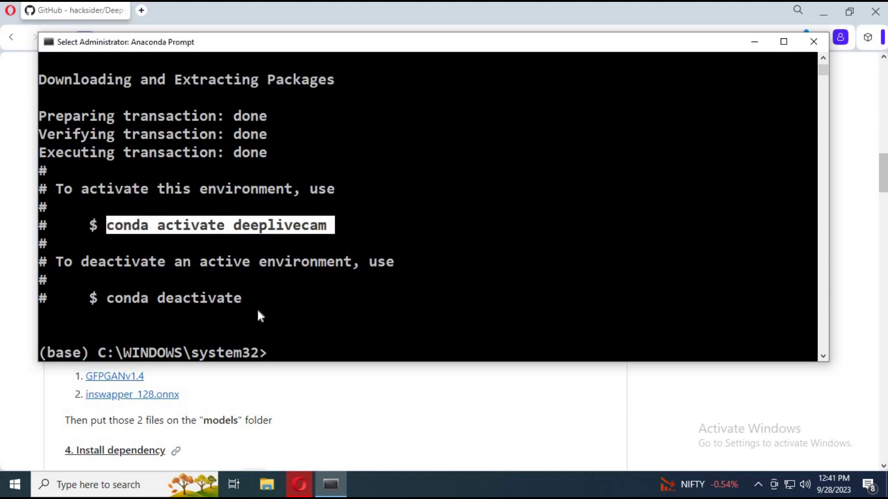
text(conda activate )
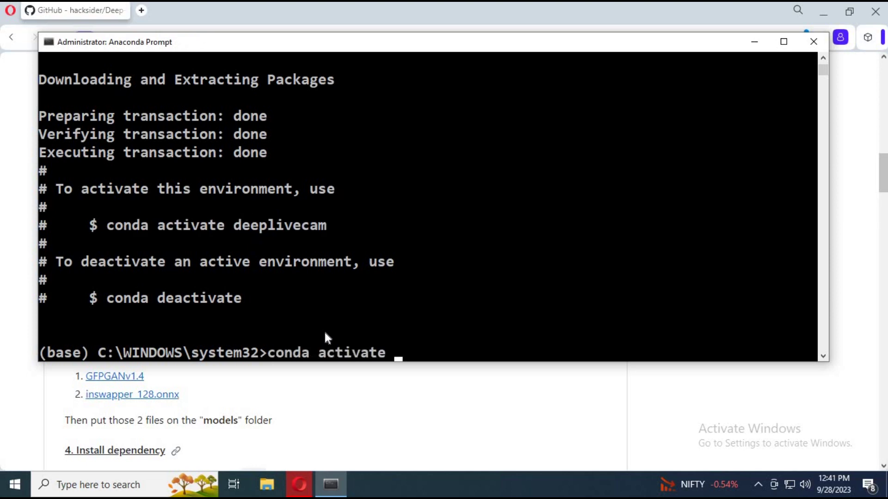
text(deeplive)
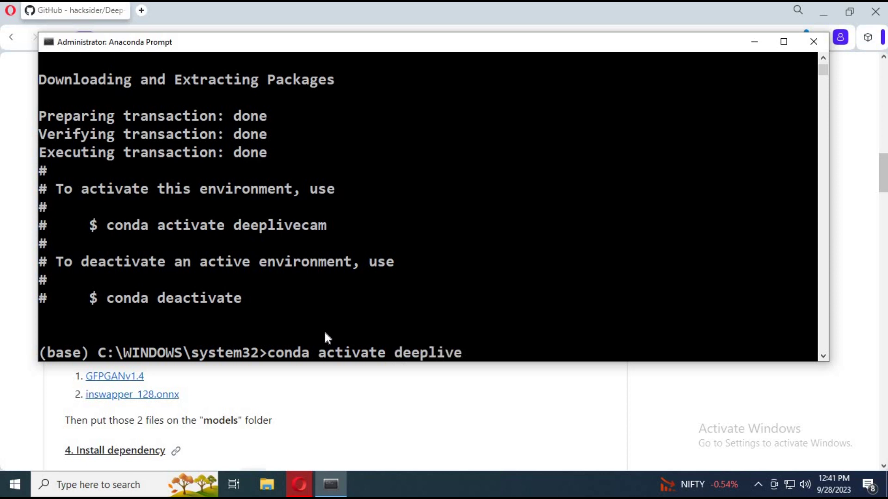
text(cam)
key(Return)
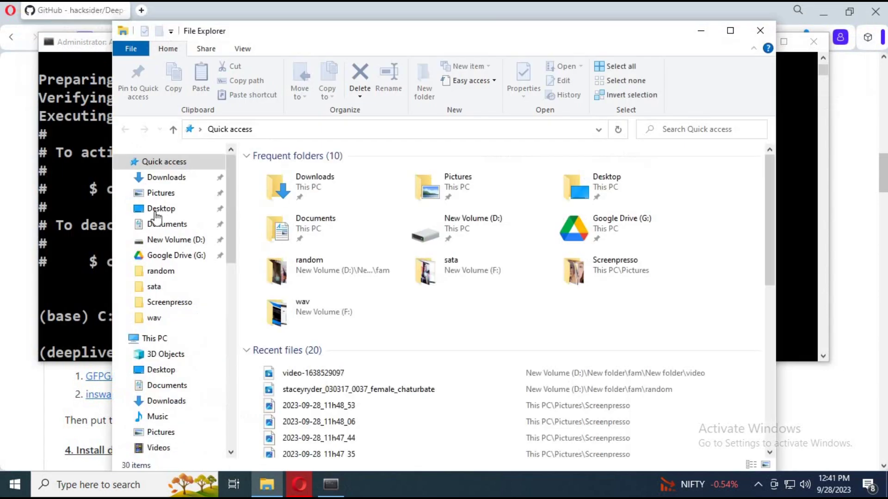
- In File Explorer, extract the Deep-Live-Cam-main archive within the Downloads folder and open the extracted folder
click(169, 177)
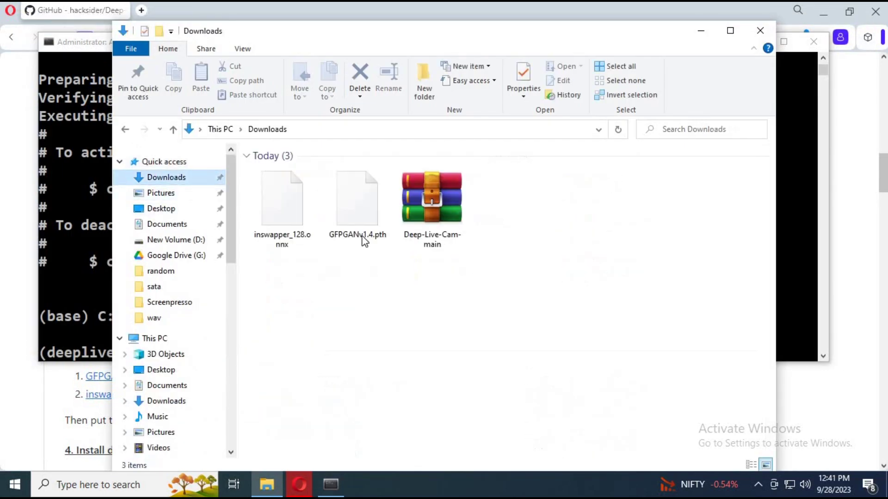
right_click(426, 213)
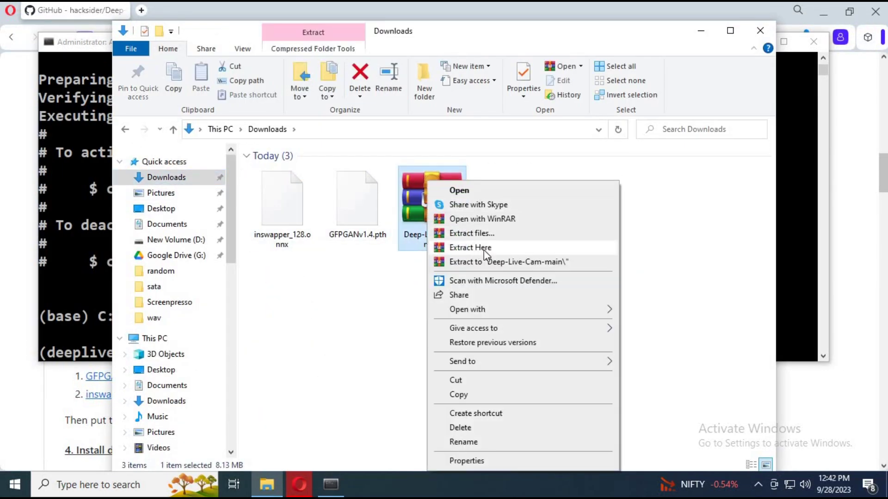
click(534, 374)
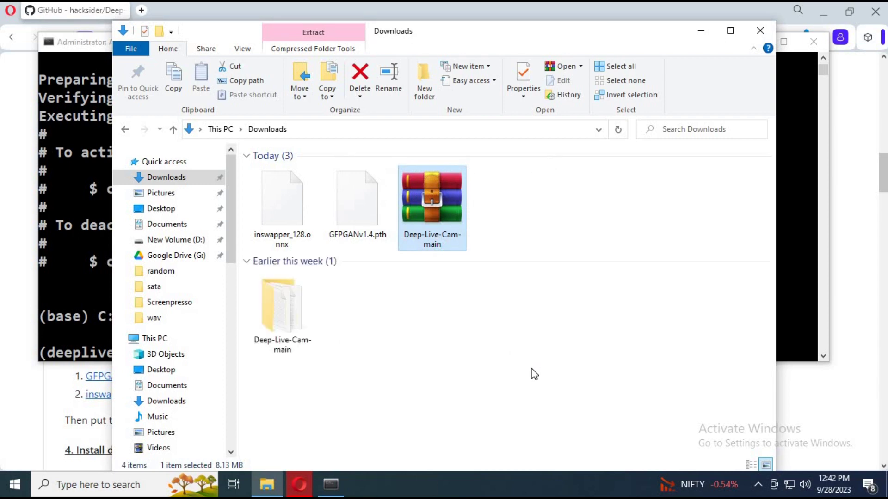
click(348, 365)
double_click(298, 328)
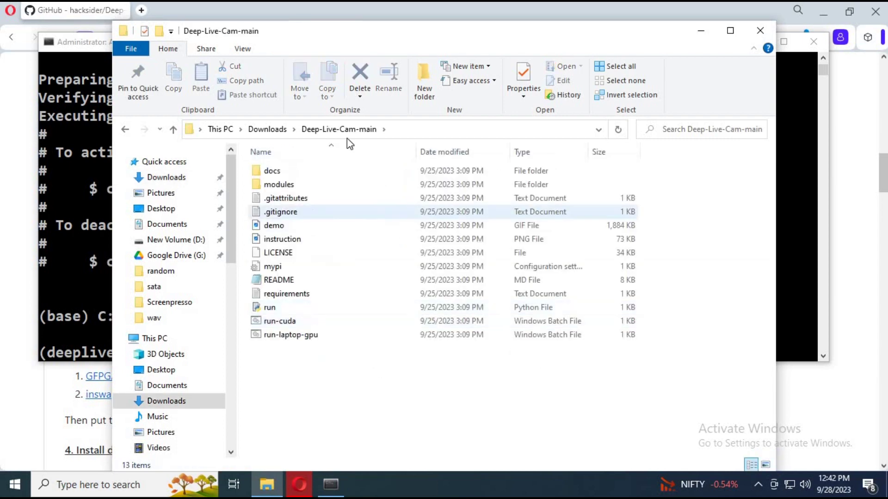
- Copy the Deep-Live-Cam-main folder's path and change the Anaconda Prompt's working directory to it with cd
click(351, 131)
key(ctrl+c)
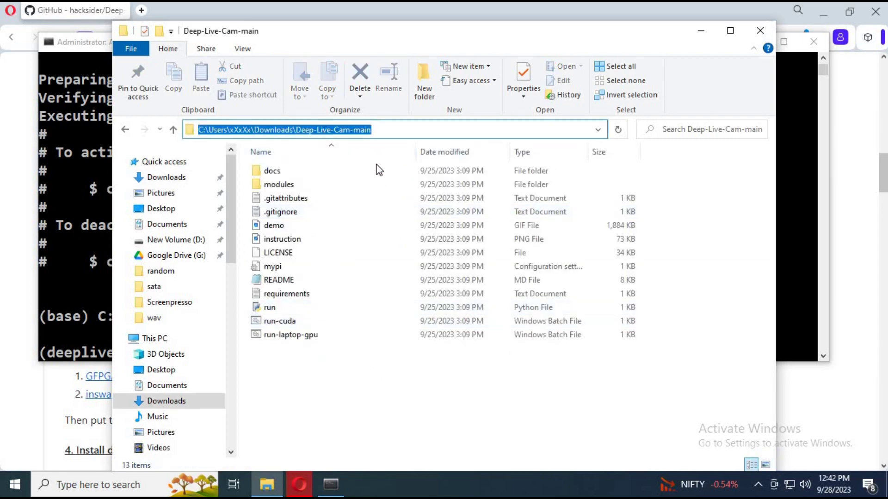
right_click(324, 132)
click(65, 265)
click(60, 268)
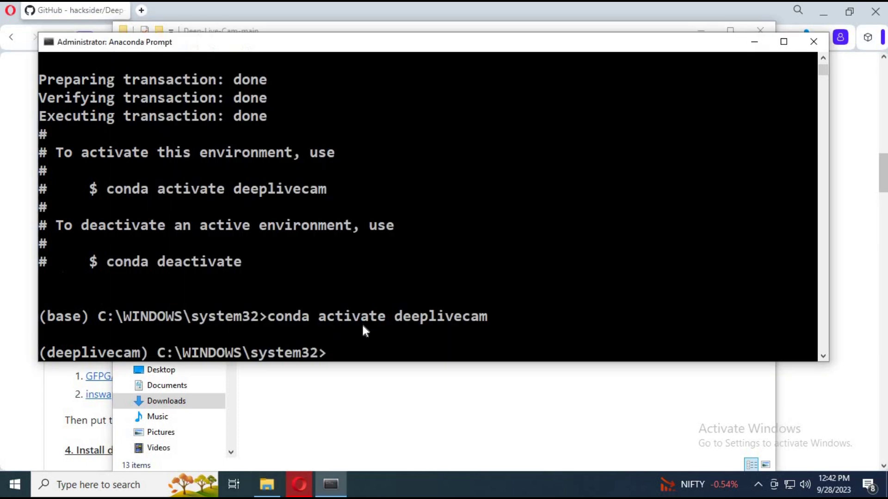
text(cd)
key(ctrl+v)
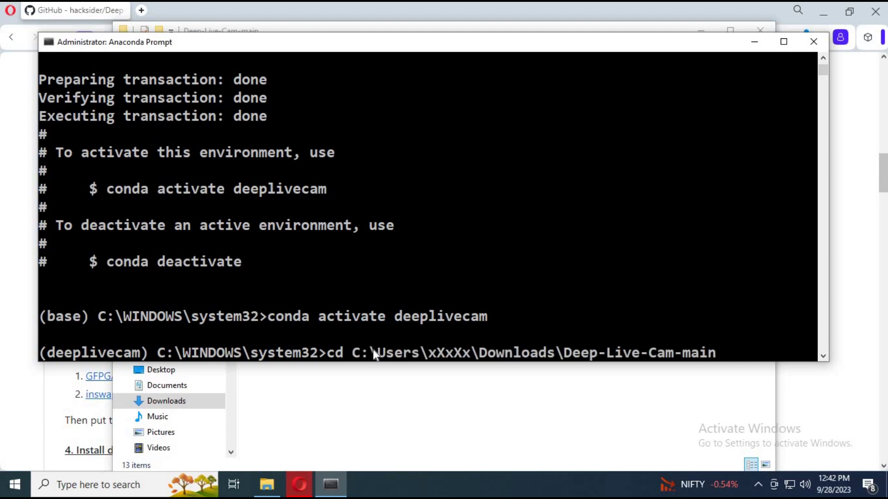
key(Return)
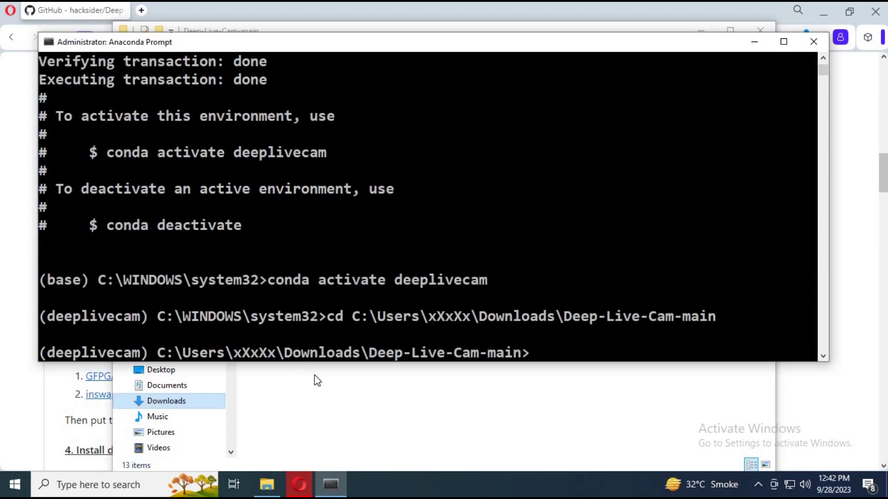
- Copy the dependency command pip install -r requirements.txt from the GitHub README in the browser and run it in the Anaconda Prompt
click(296, 490)
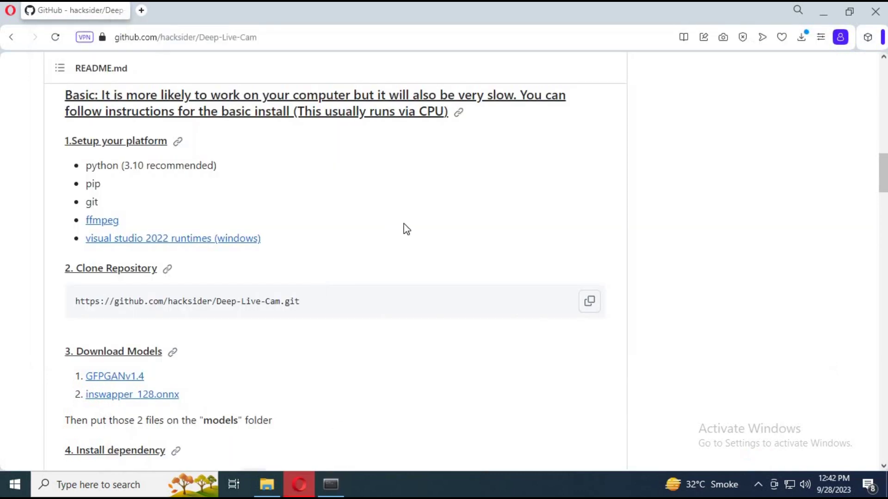
scroll(55, 333, down, 5)
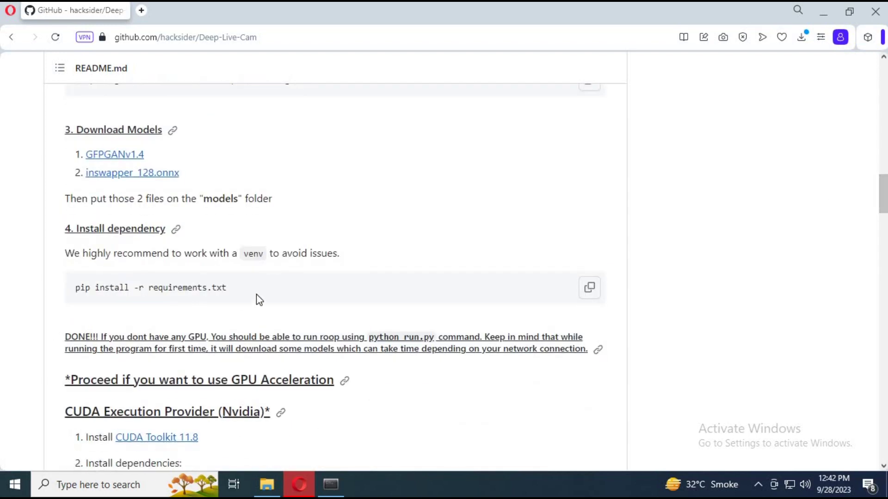
drag(222, 288, 84, 288)
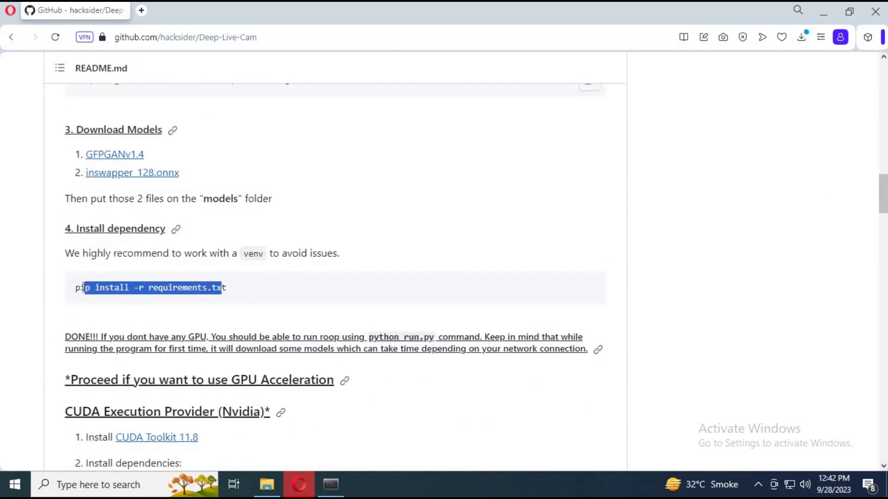
click(245, 290)
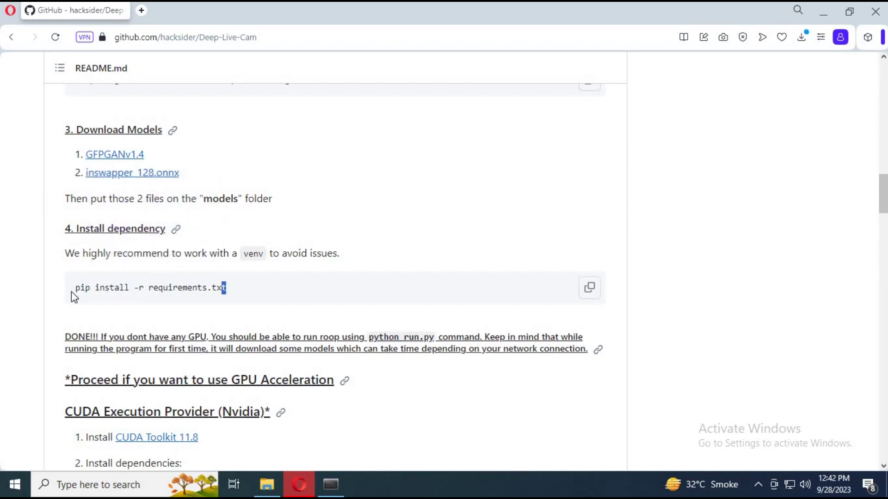
drag(226, 289, 76, 289)
click(147, 257)
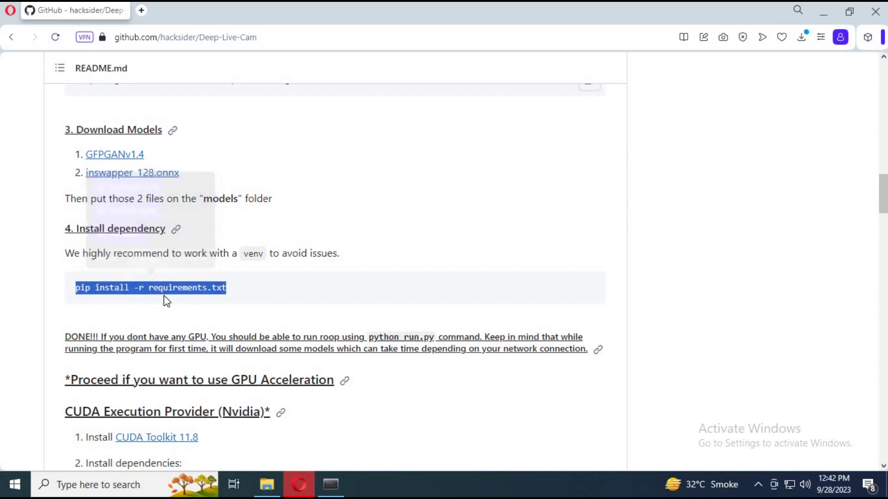
click(329, 483)
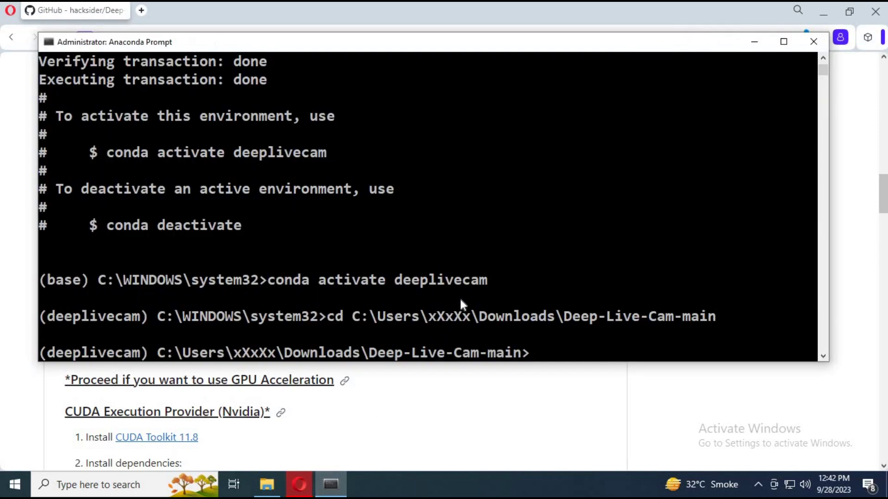
right_click(564, 346)
key(Return)
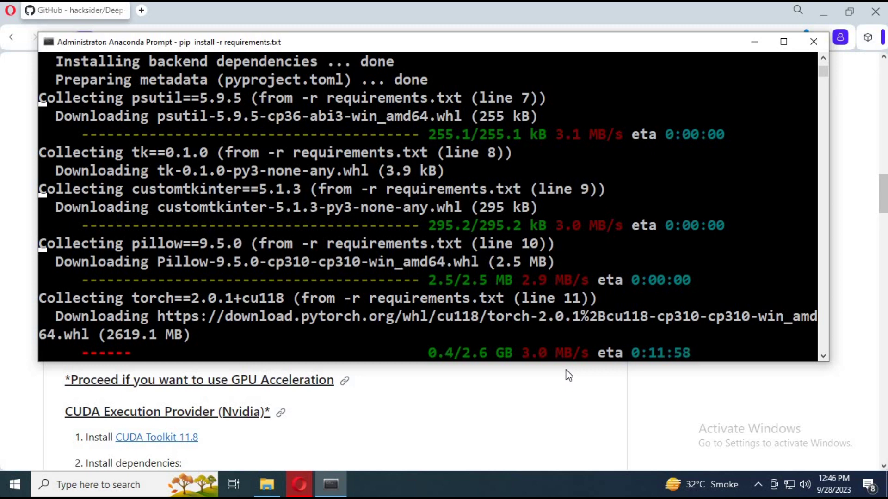
click(569, 375)
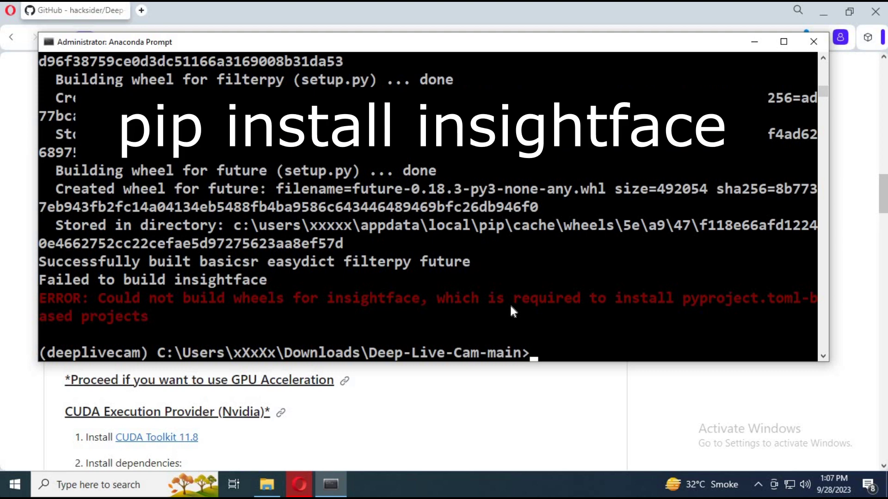
- Install the insightface package separately by running pip install insightface in the deeplivecam environment
text(pip install )
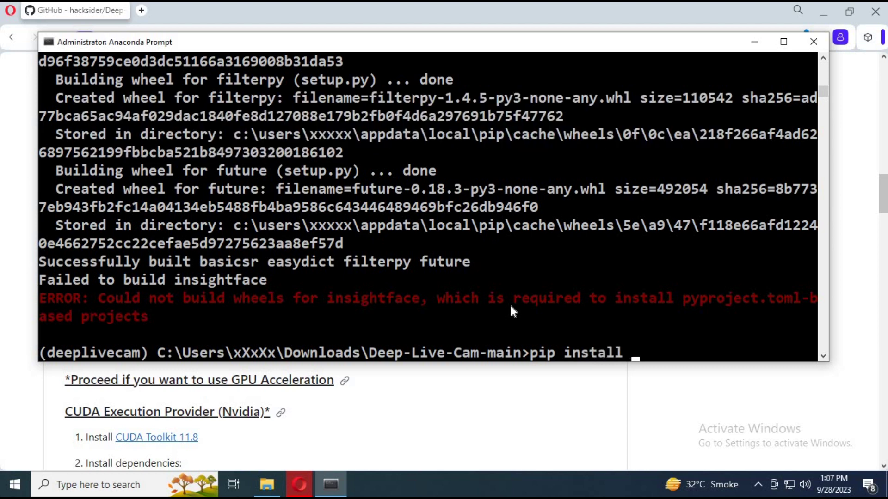
text(insight)
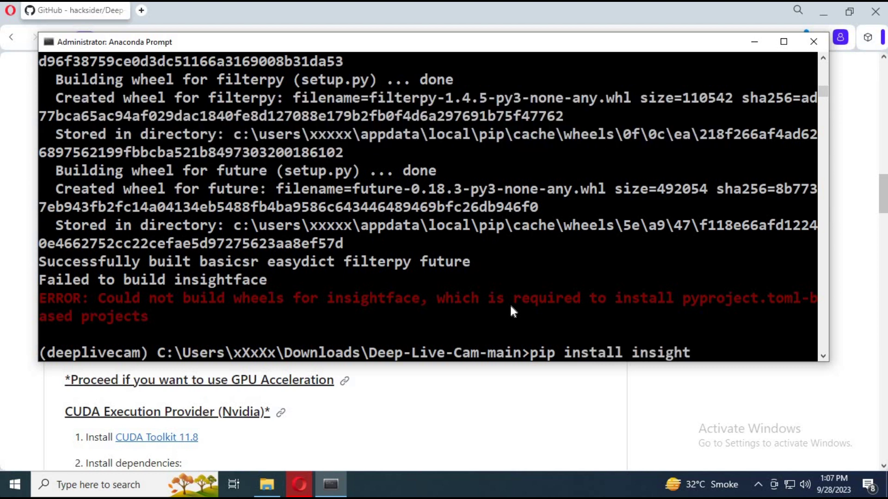
text(face)
key(Return)
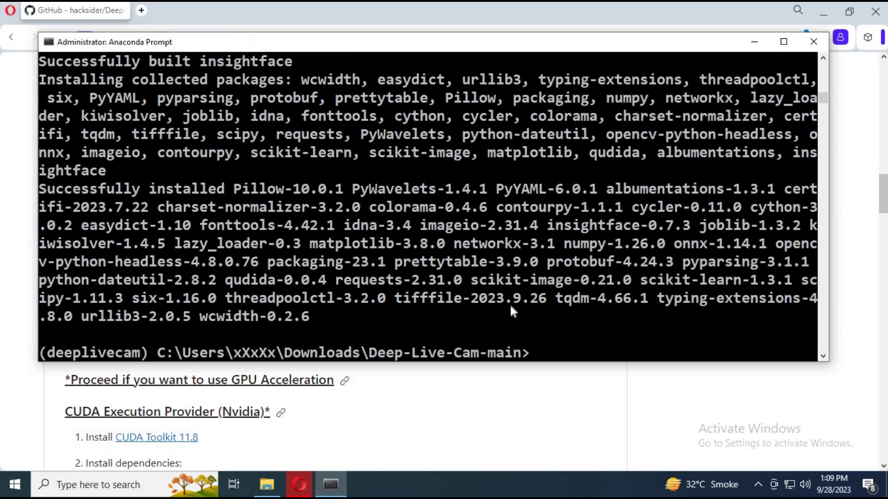
- Rerun the earlier pip install -r requirements.txt command to install the remaining dependencies
key(Up)
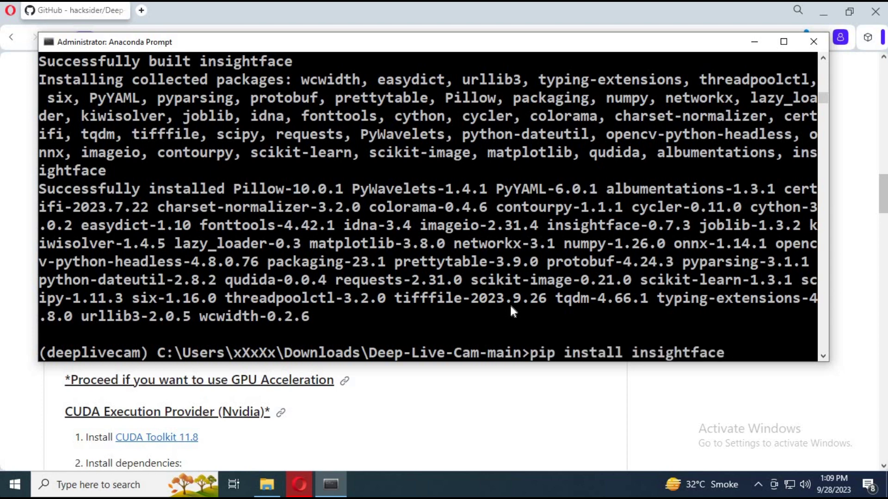
key(Up)
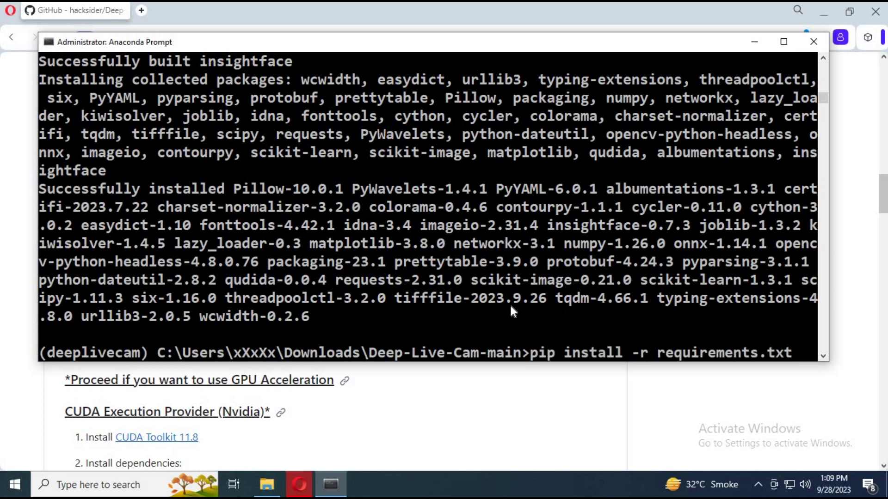
key(Return)
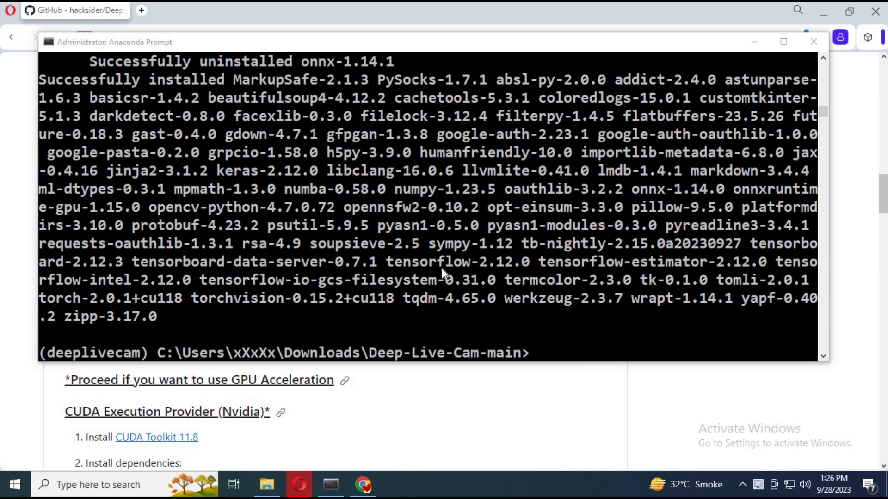
- In File Explorer, create a new folder named models inside the Deep-Live-Cam-main folder and open it
click(259, 370)
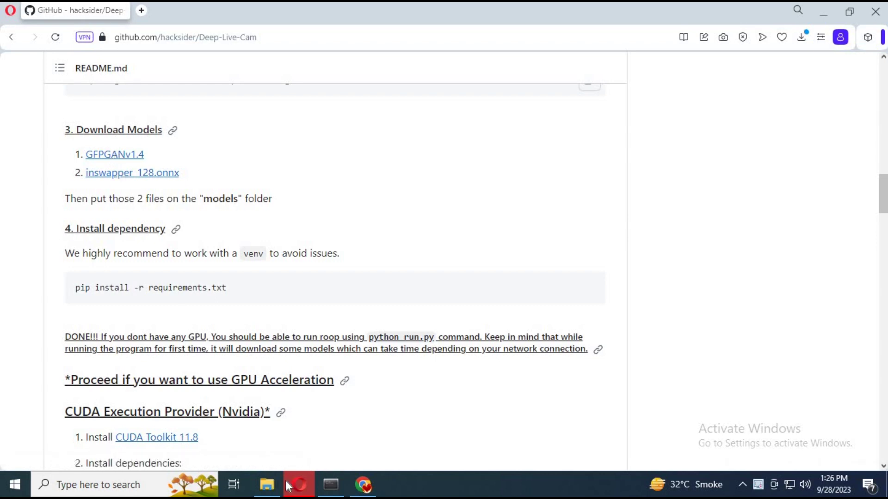
click(268, 485)
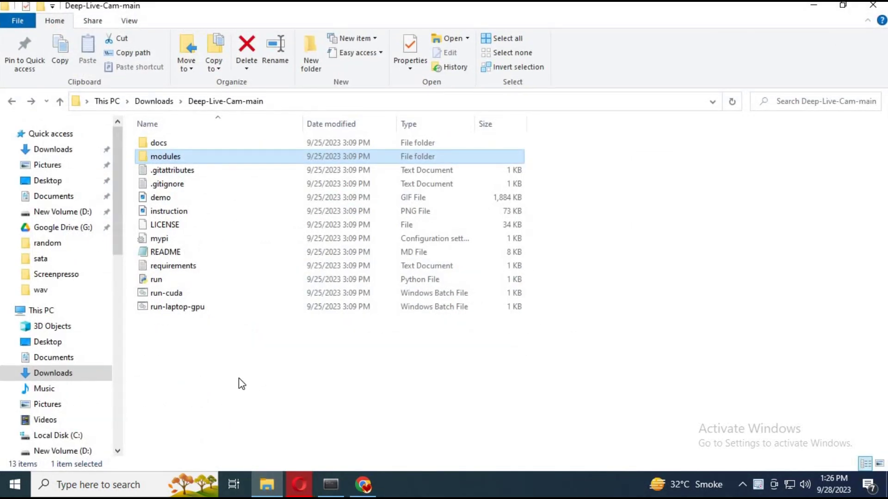
right_click(232, 387)
mouse_move(313, 352)
click(428, 220)
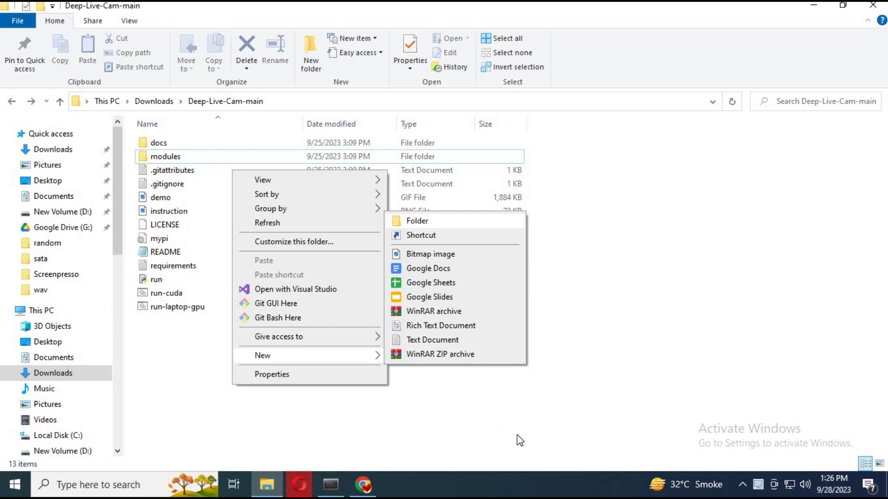
text(mo)
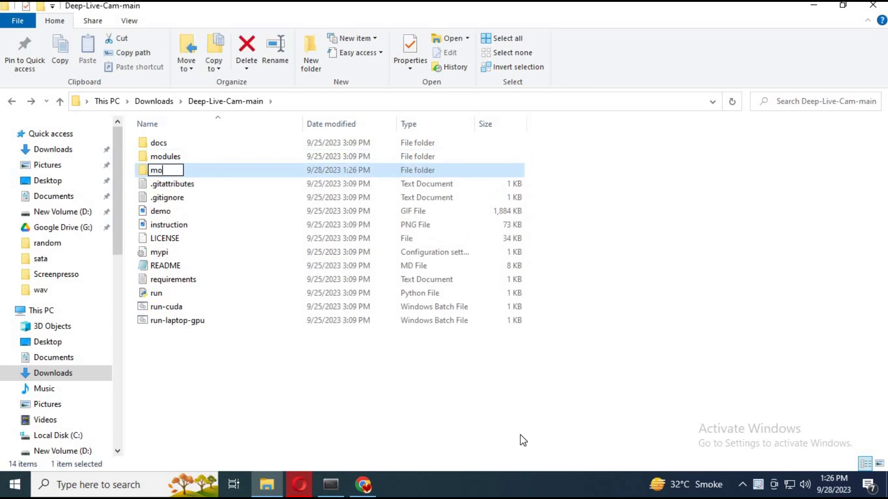
text(dels)
key(Return)
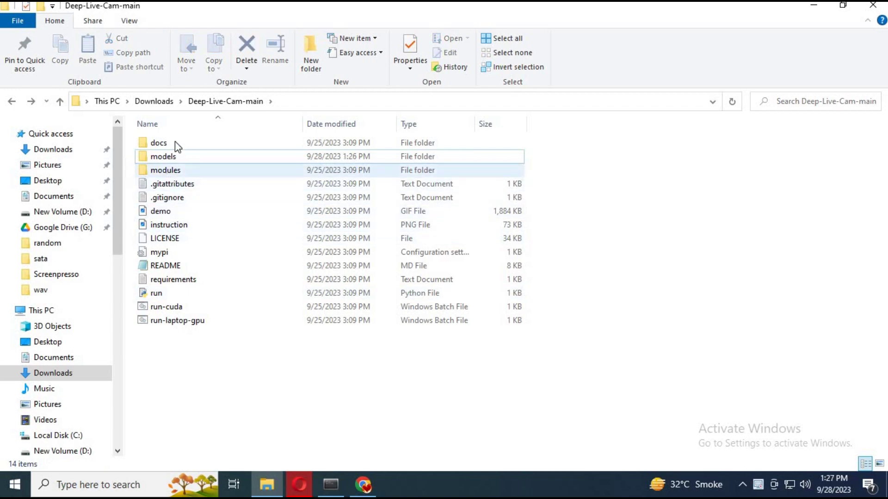
key(Return)
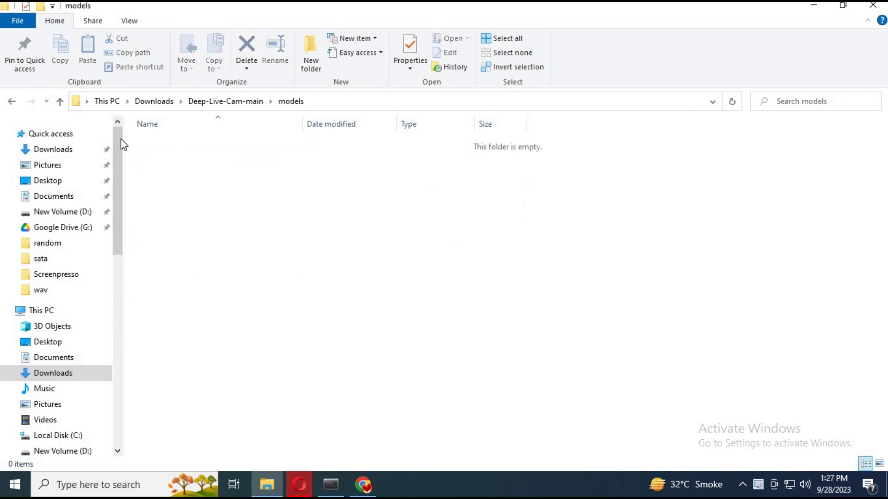
- Copy inswapper_128.onnx and GFPGANv1.4.pth from Downloads into the models folder, and return to the Deep-Live-Cam-main folder
click(47, 153)
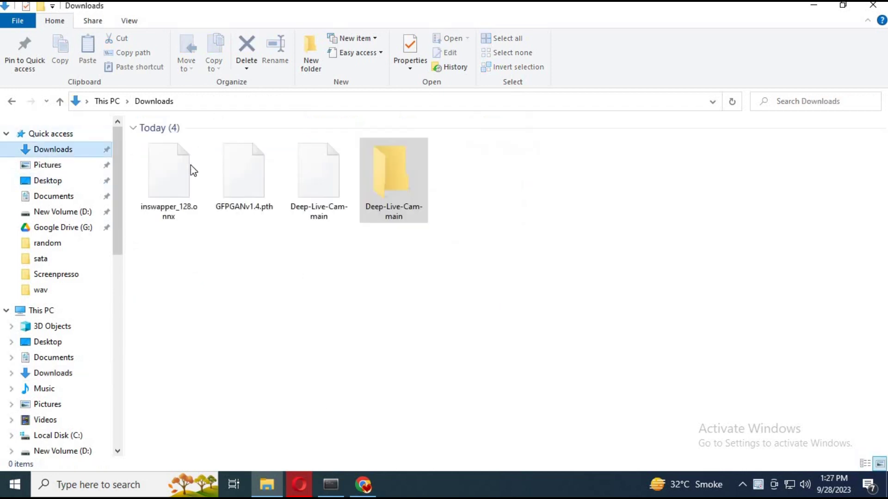
drag(262, 238, 153, 181)
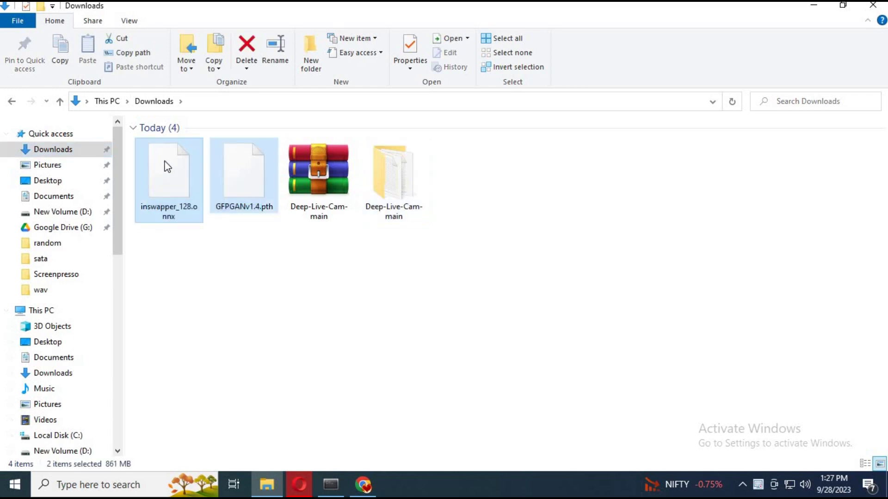
right_click(153, 182)
click(210, 334)
double_click(400, 182)
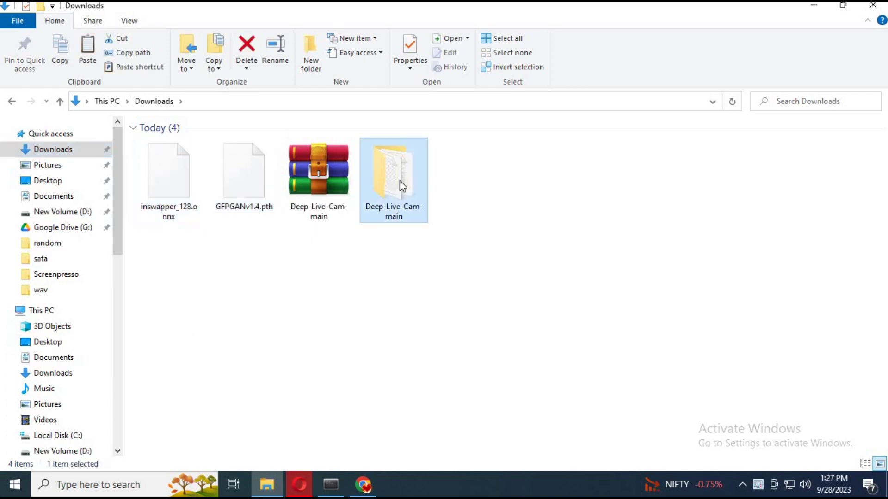
double_click(160, 160)
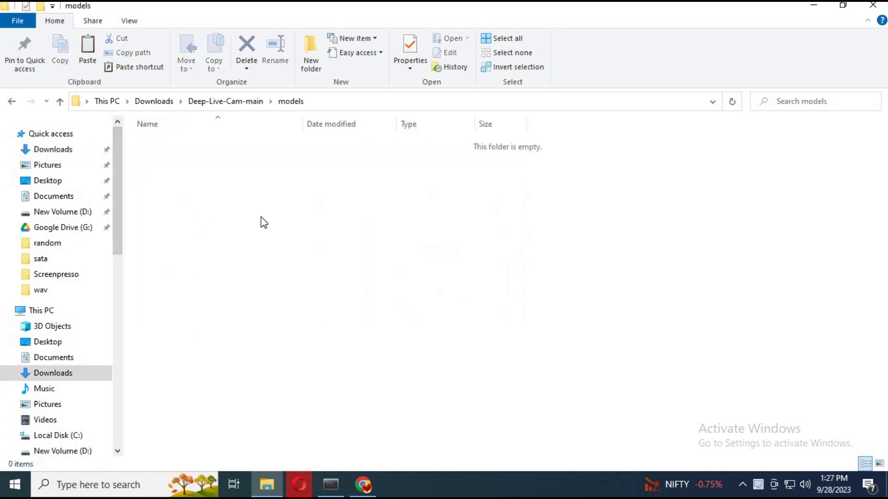
right_click(261, 217)
click(393, 307)
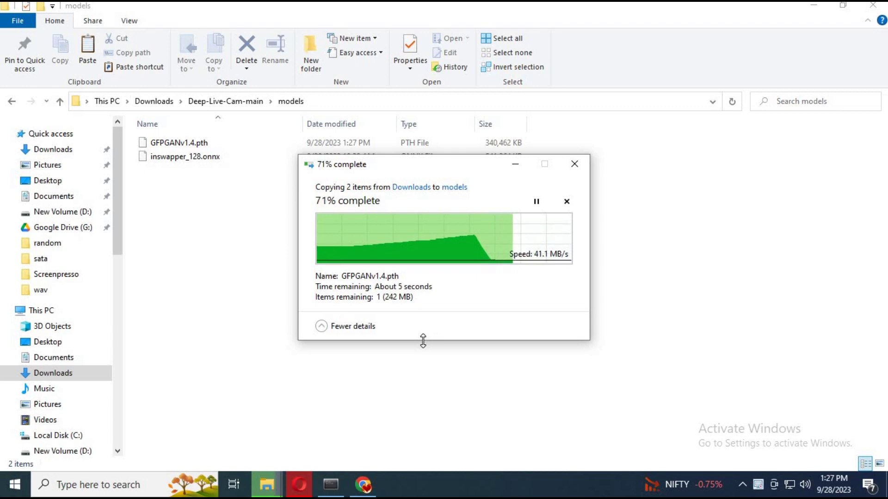
click(60, 101)
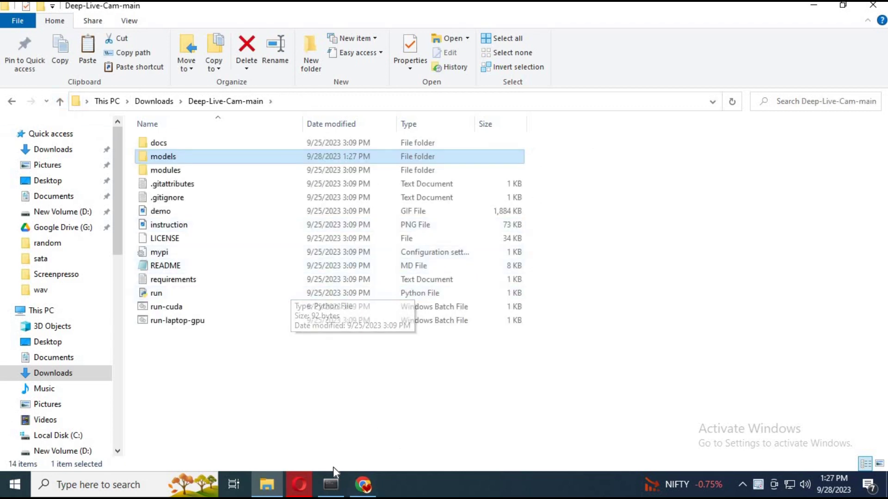
- Launch Deep Live Cam with the README's python run.py command in the Anaconda Prompt, and minimise the prompt and browser windows
click(331, 484)
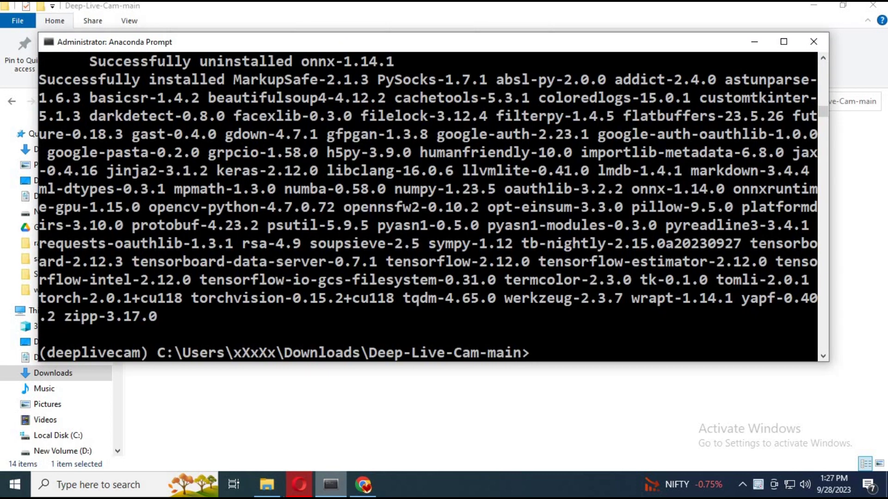
click(299, 485)
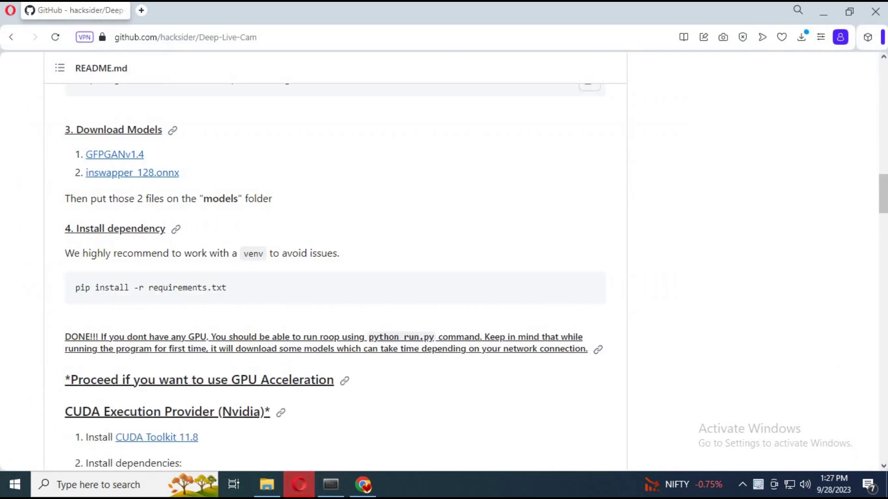
drag(884, 194, 884, 221)
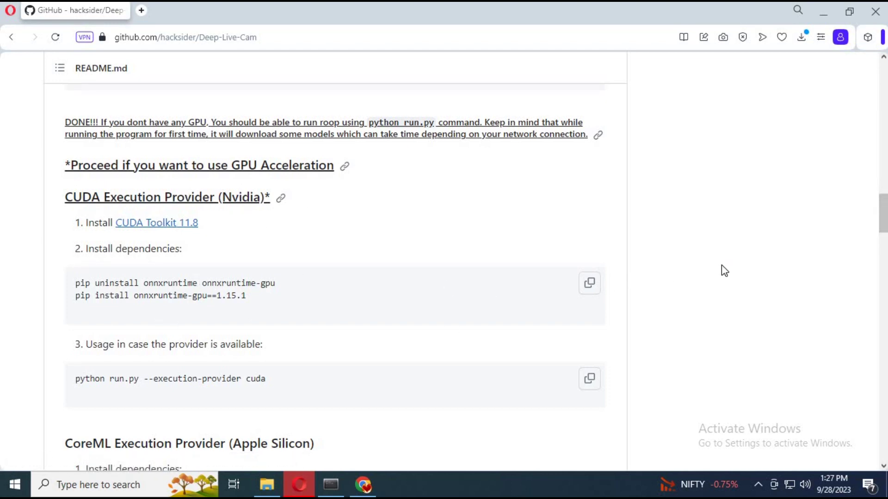
drag(881, 228, 881, 224)
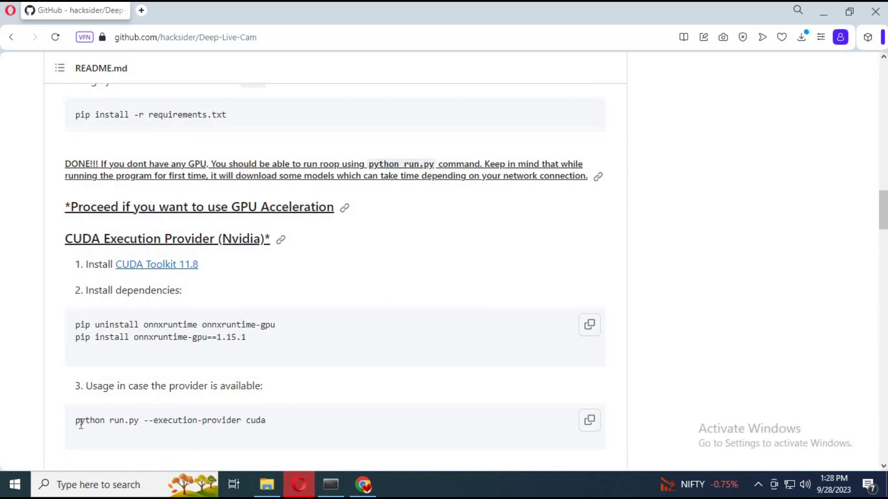
drag(75, 421, 139, 422)
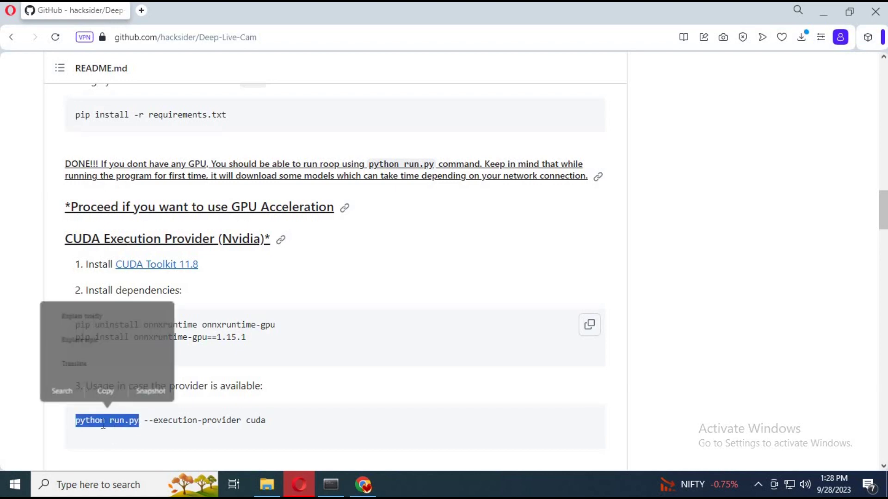
click(101, 392)
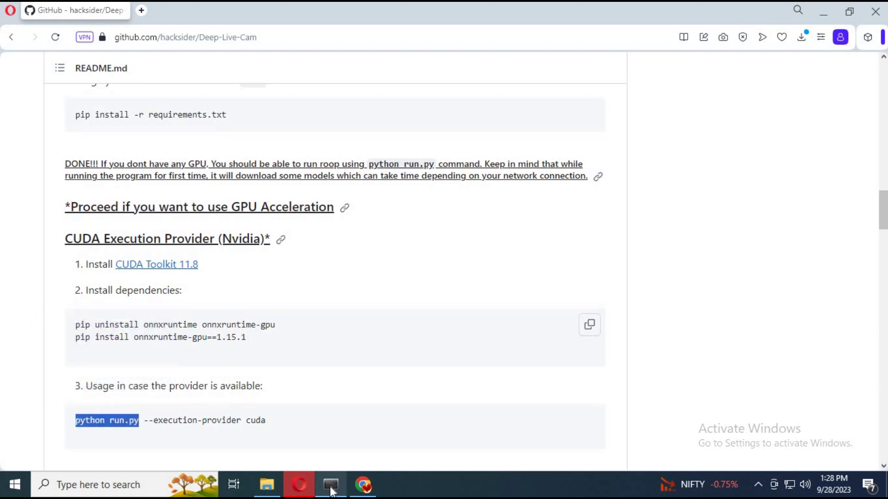
click(331, 484)
key(ctrl+v)
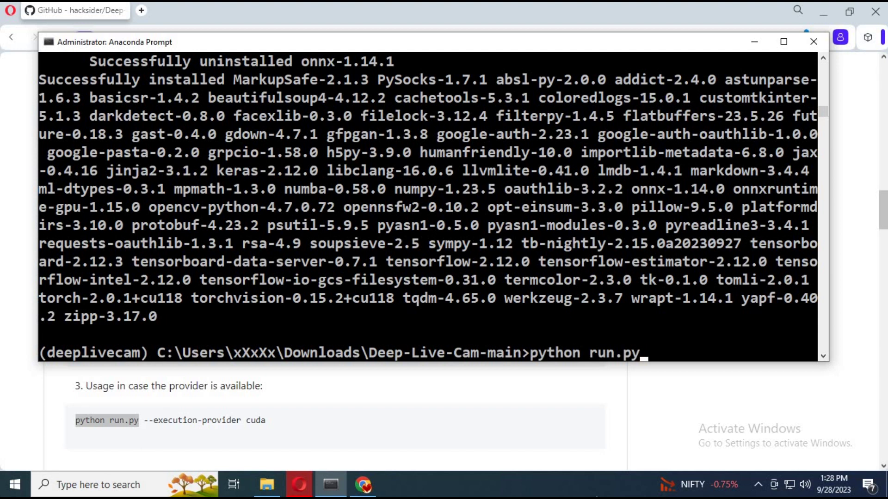
key(Return)
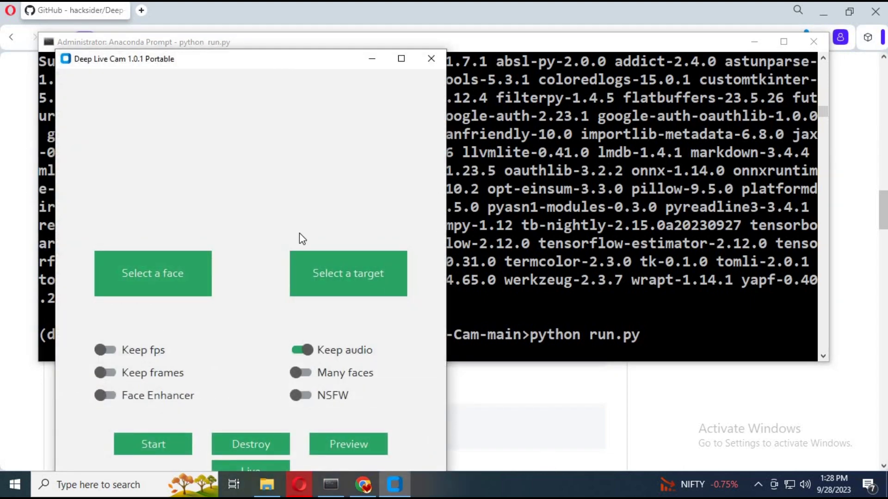
click(761, 43)
click(822, 10)
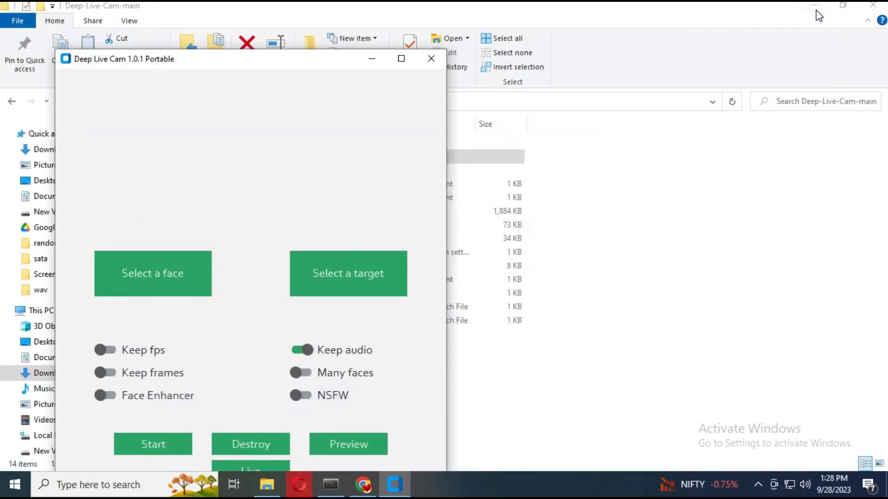
- Minimise the Deep-Live-Cam-main folder window, open ManyCam from the desktop, and pause its playlist video
click(815, 8)
click(34, 218)
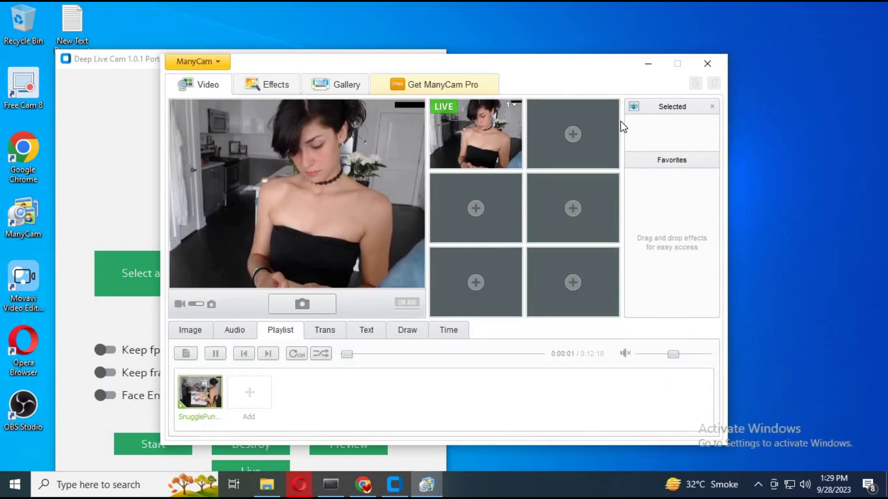
click(215, 355)
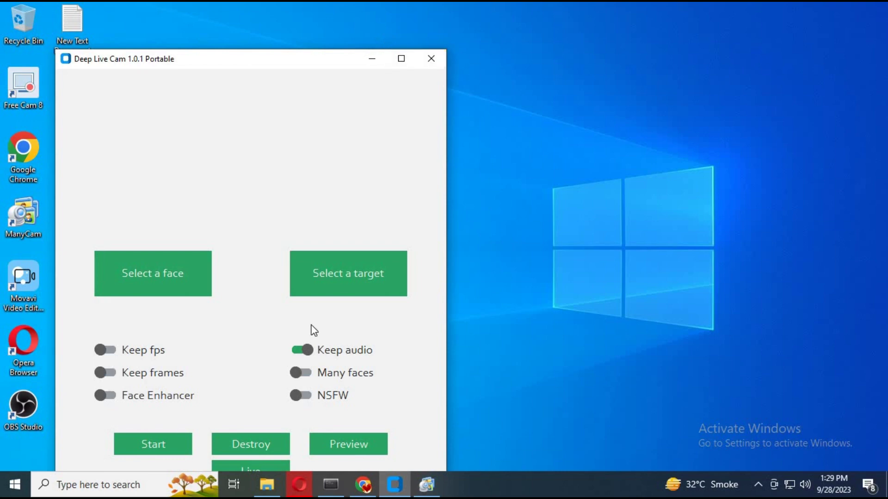
- In Deep Live Cam, load the woman's portrait with the orange background as the source face and start the live preview, moving its window fully into view
drag(259, 64, 258, 36)
click(148, 259)
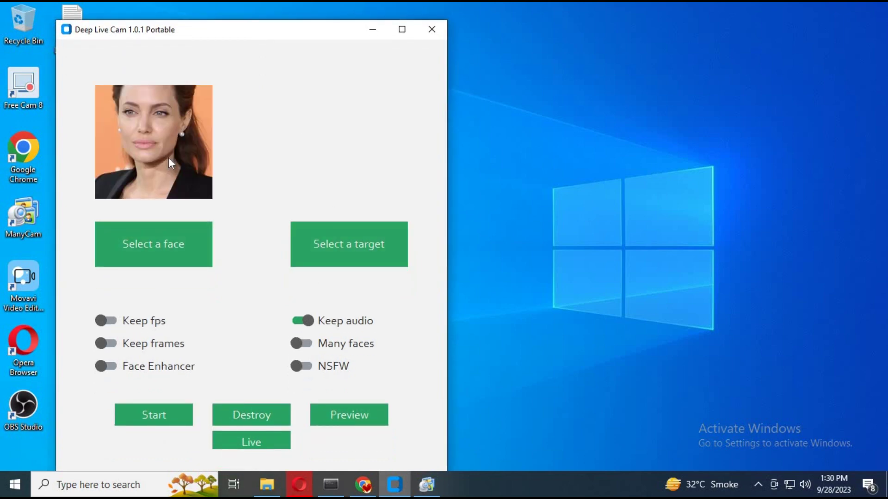
click(257, 445)
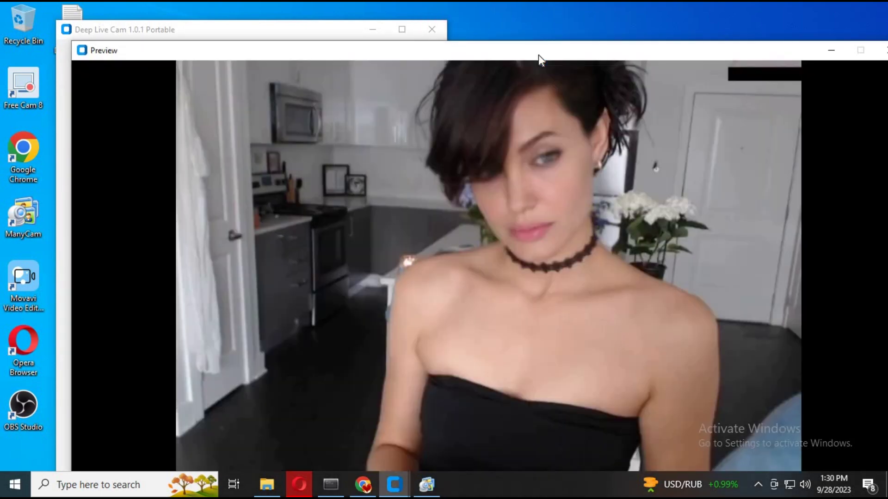
drag(554, 51, 541, 10)
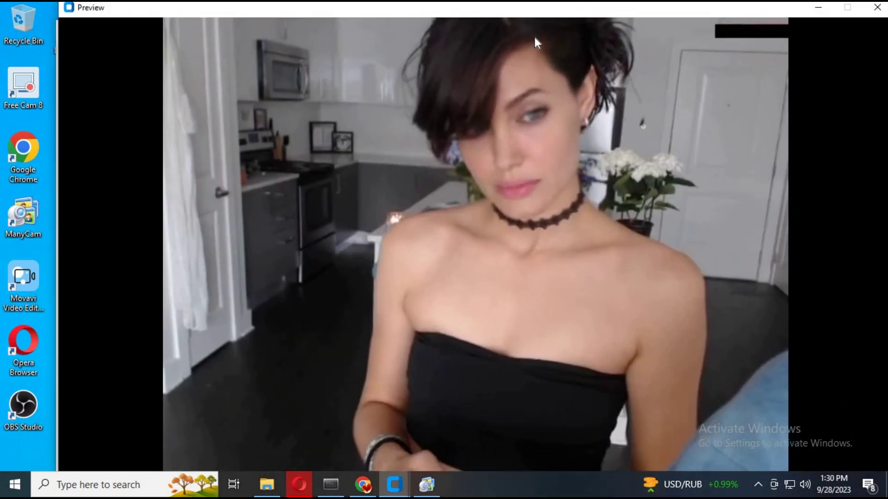
- Play the ManyCam playlist video, bring the Deep Live Cam preview back to check the live face swap, and close the preview
click(426, 484)
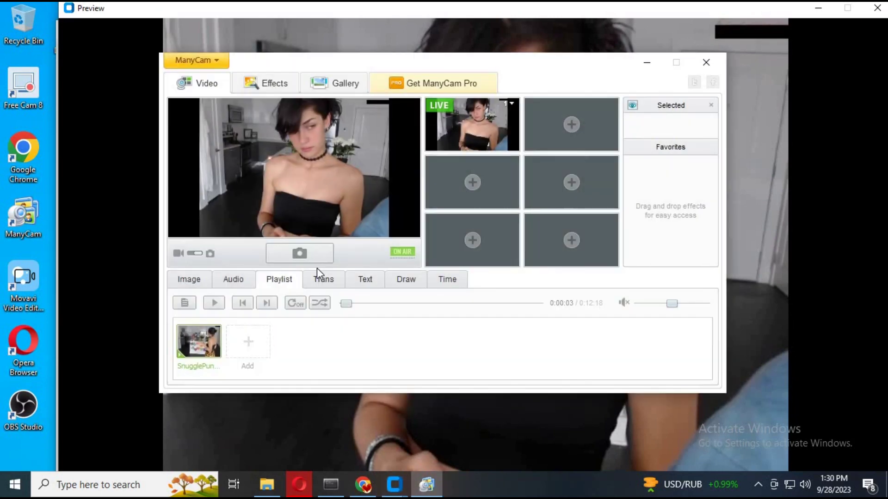
click(214, 303)
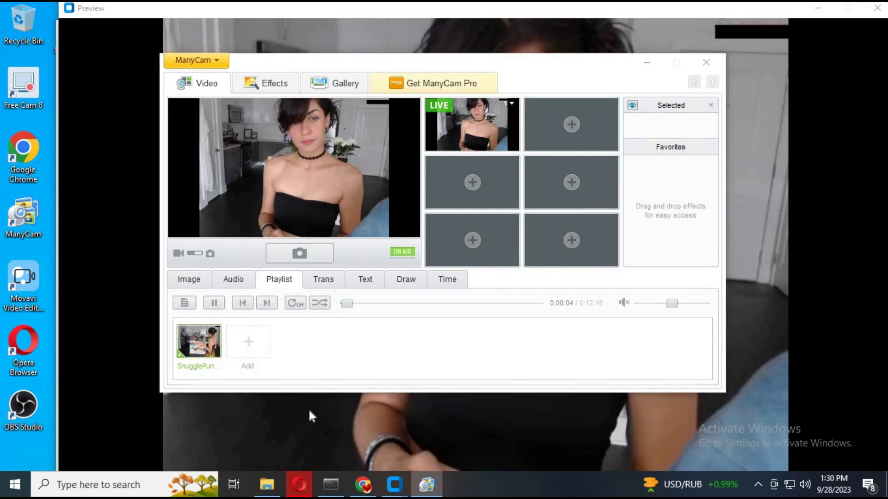
click(395, 397)
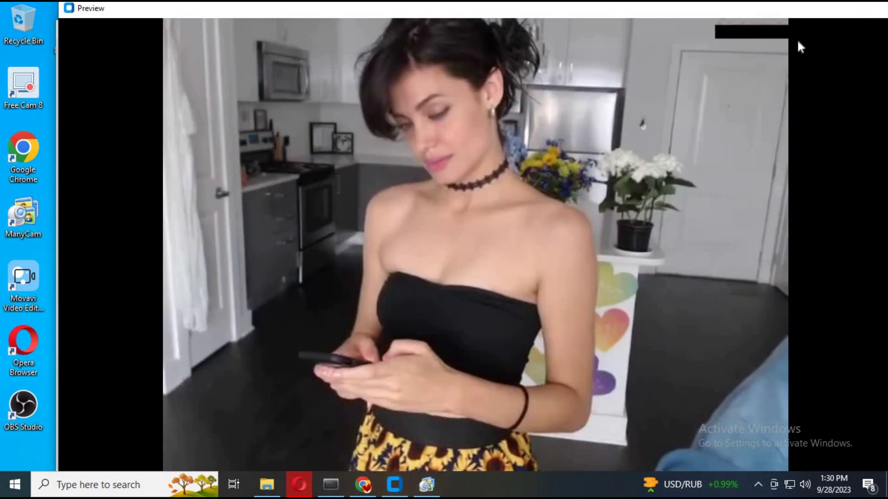
click(872, 11)
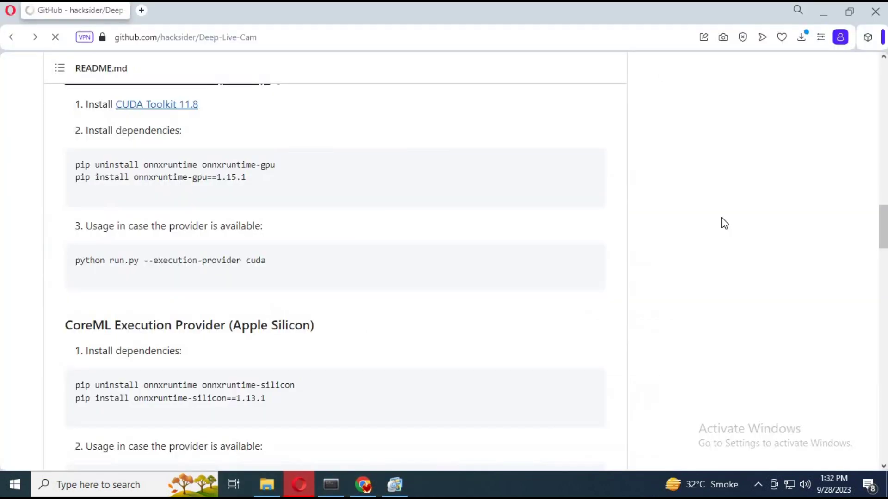
- Open the README's CUDA Toolkit 11.8 download page, choose Windows, x86_64, version 10 to see the installer types, and return to the README
scroll(722, 222, up, 3)
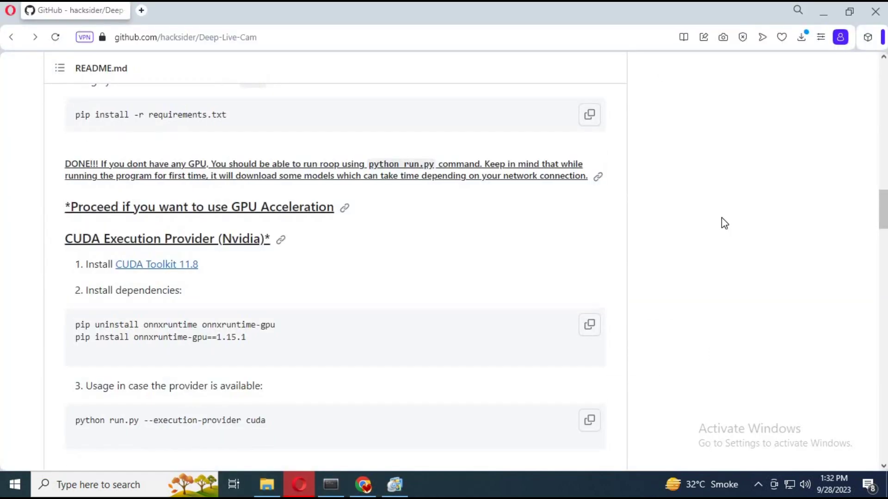
click(146, 269)
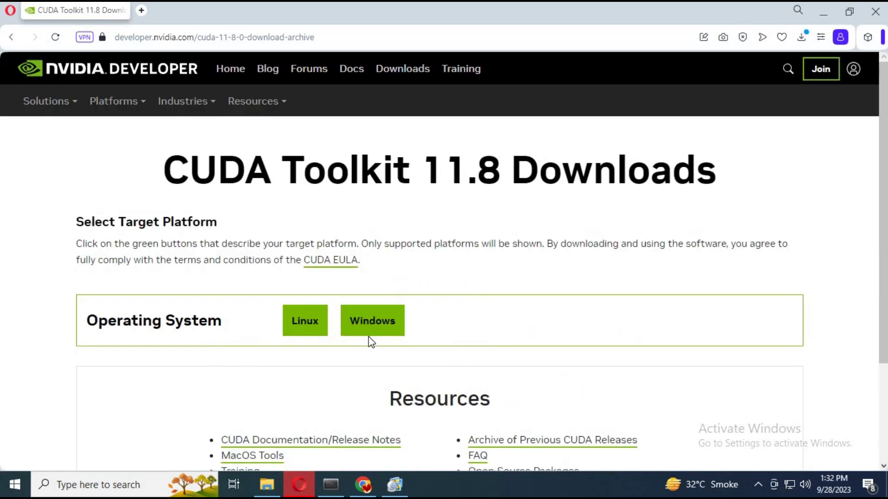
click(374, 325)
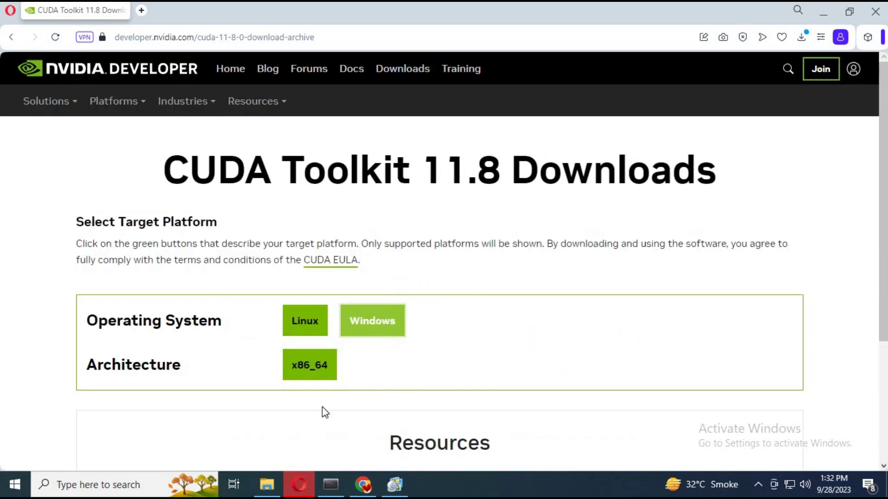
click(310, 374)
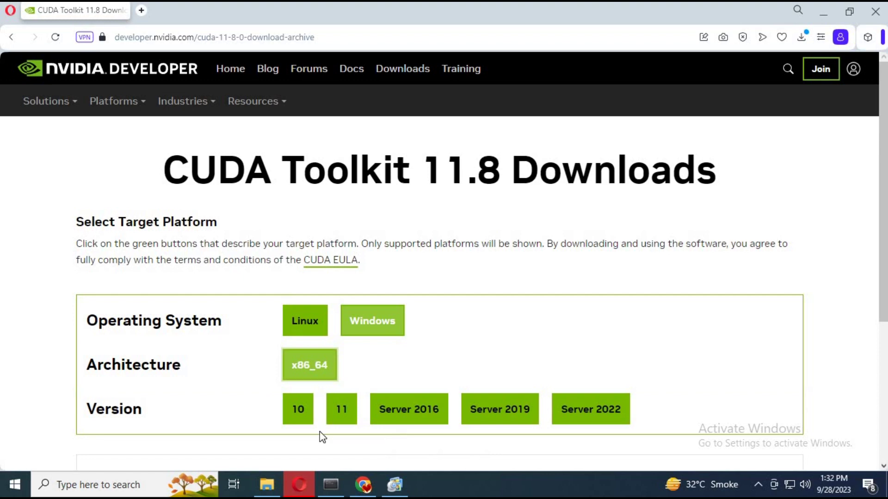
click(294, 416)
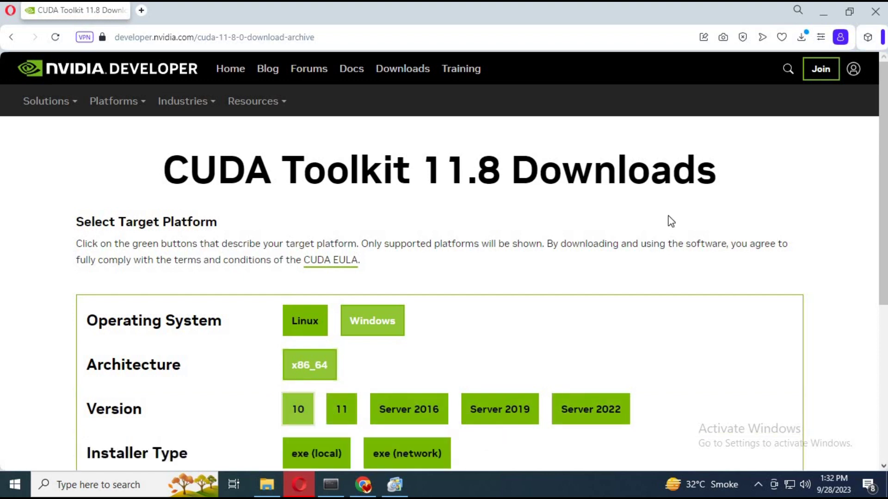
scroll(882, 245, down, 2)
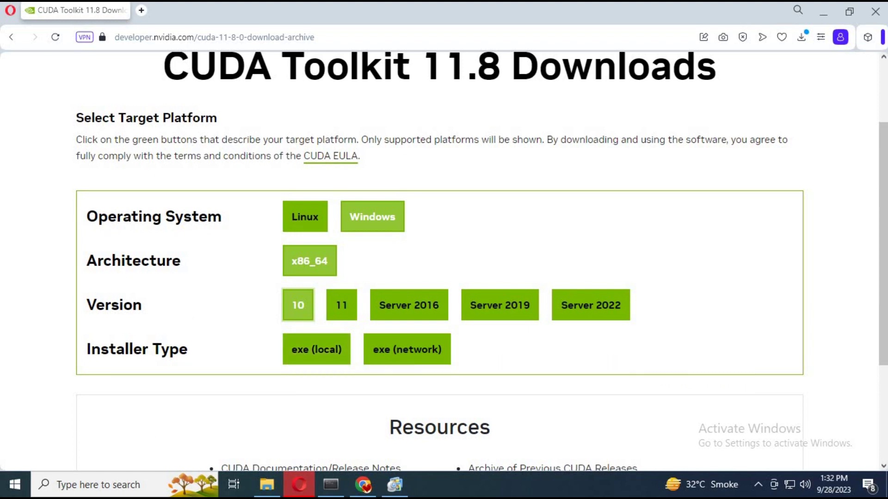
click(11, 38)
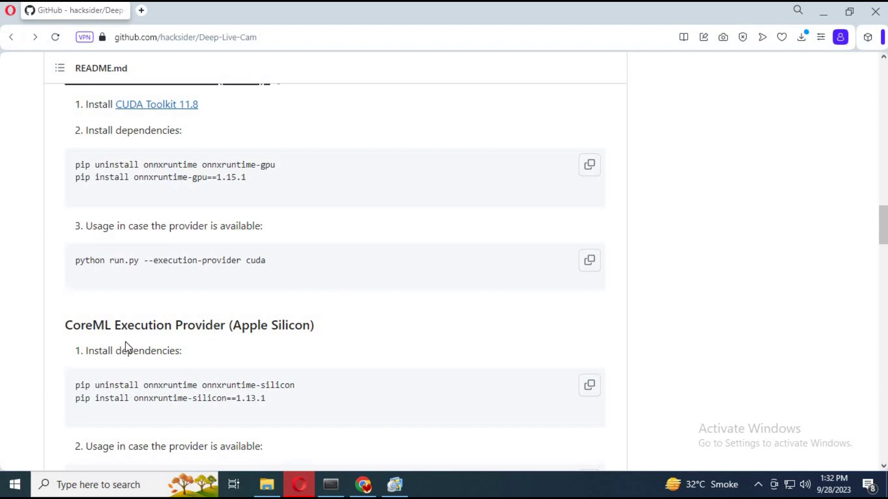
- Run the README's pip uninstall onnxruntime onnxruntime-gpu command in the Anaconda Prompt and confirm the removal with y
drag(277, 165, 71, 175)
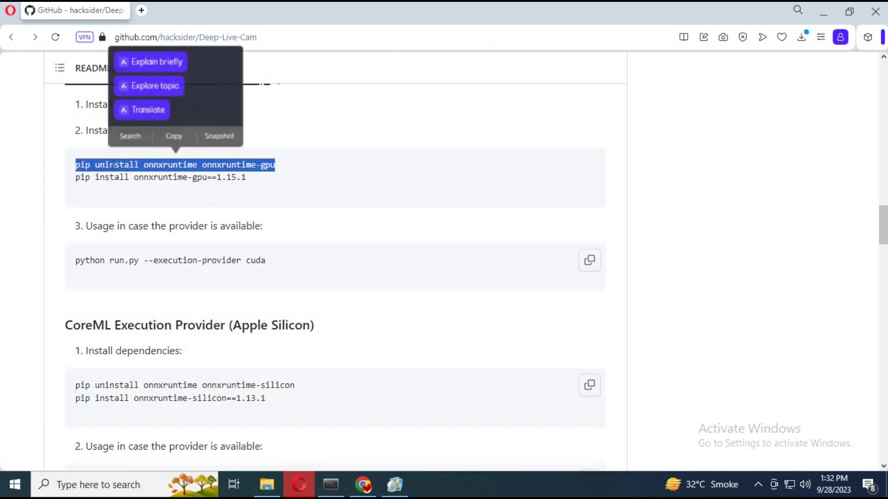
click(173, 135)
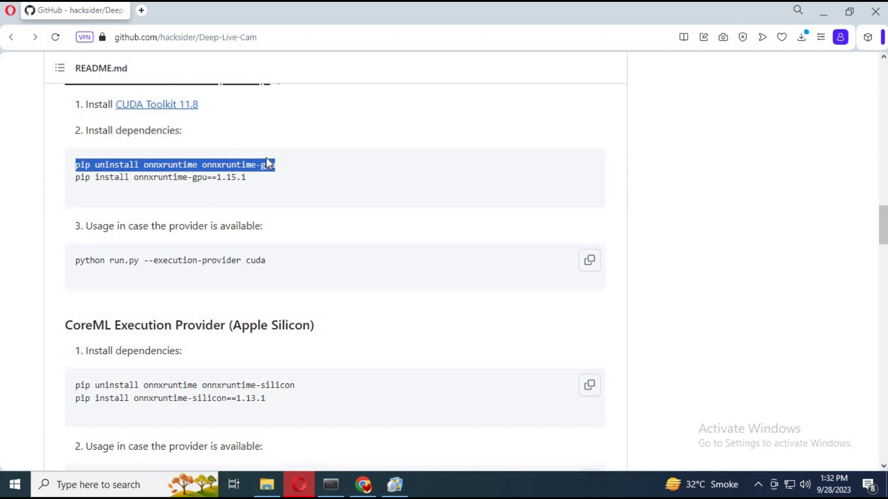
click(329, 486)
right_click(564, 342)
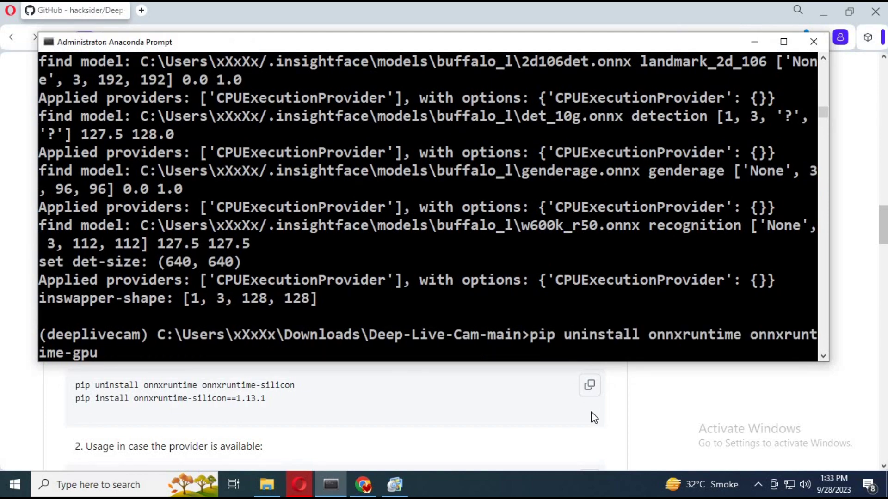
key(Return)
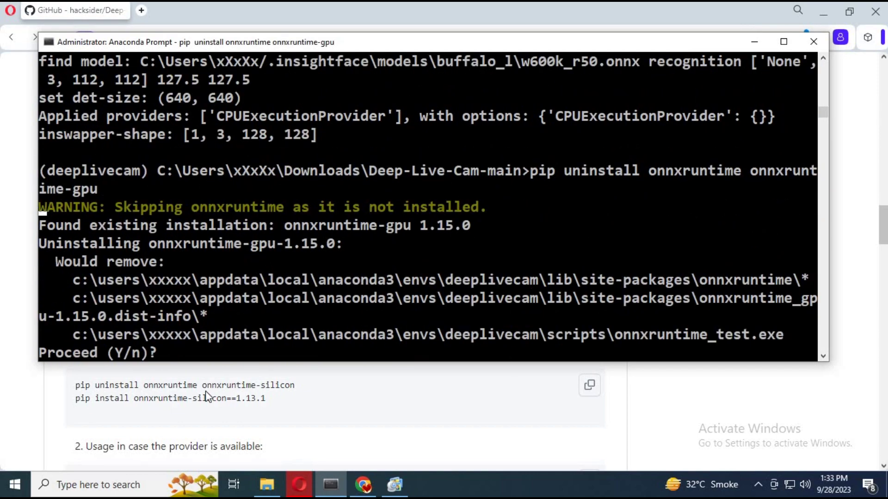
click(397, 399)
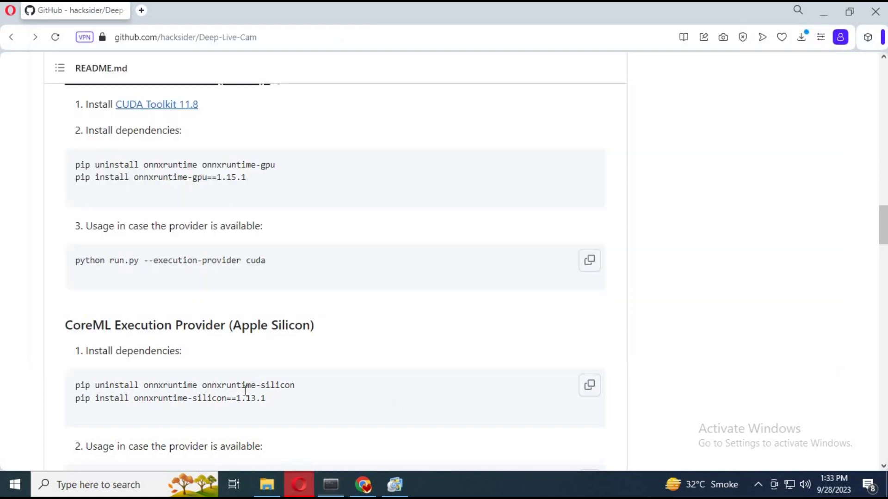
click(332, 485)
text(y)
key(Return)
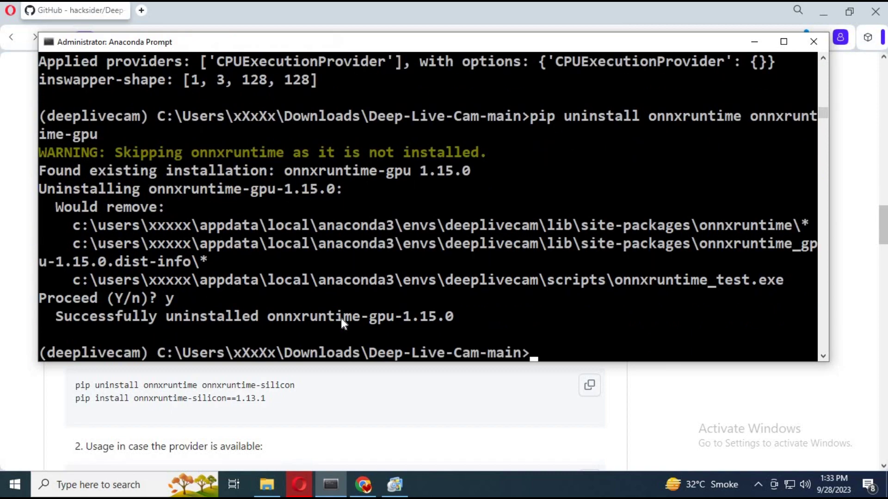
- Copy pip install onnxruntime-gpu==1.15.1 from the README and run it in the Anaconda Prompt
click(396, 395)
drag(246, 177, 70, 178)
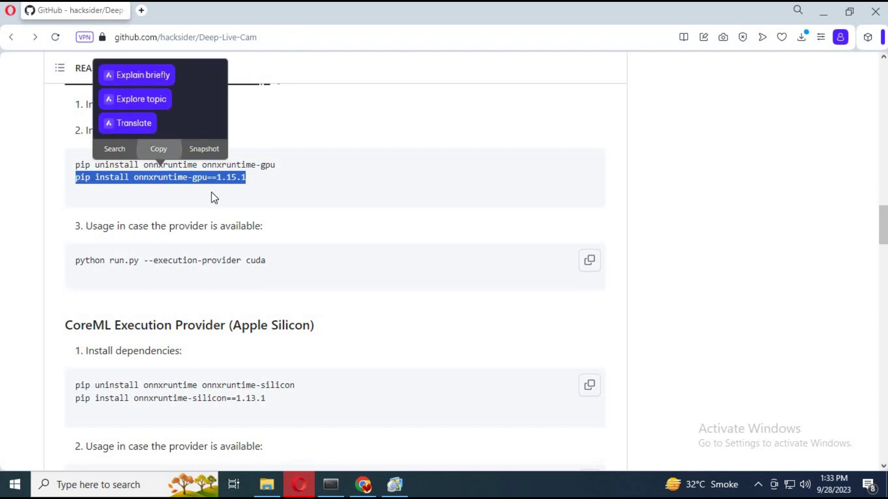
key(ctrl+c)
click(331, 484)
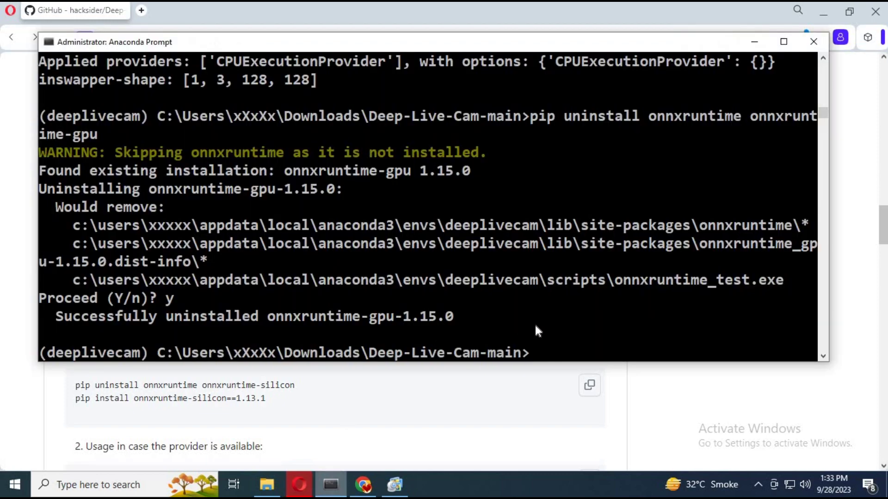
key(ctrl+v)
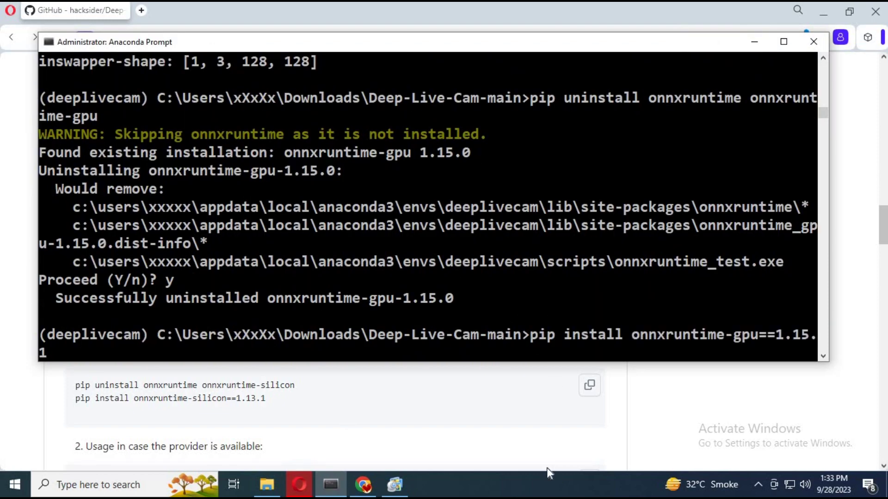
key(Return)
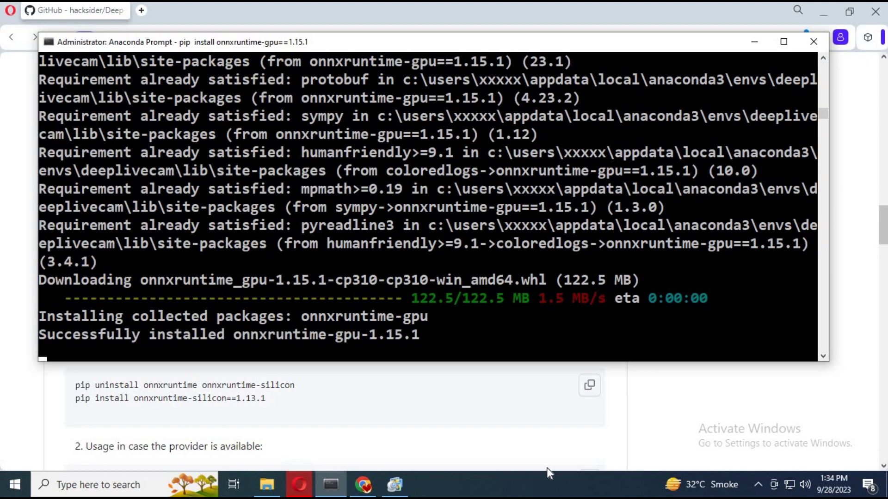
- Copy python run.py --execution-provider cuda from the README and run it in the Anaconda Prompt to launch Deep Live Cam with CUDA
click(399, 414)
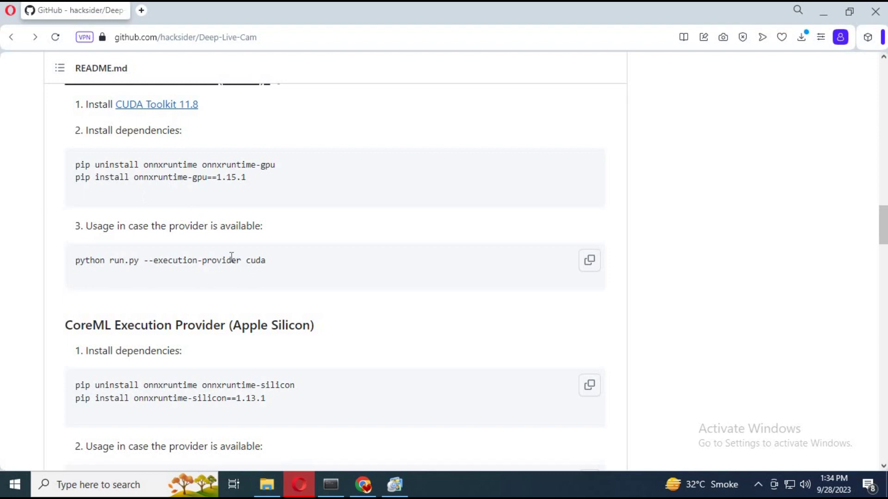
drag(275, 262, 241, 262)
drag(125, 261, 75, 261)
click(178, 237)
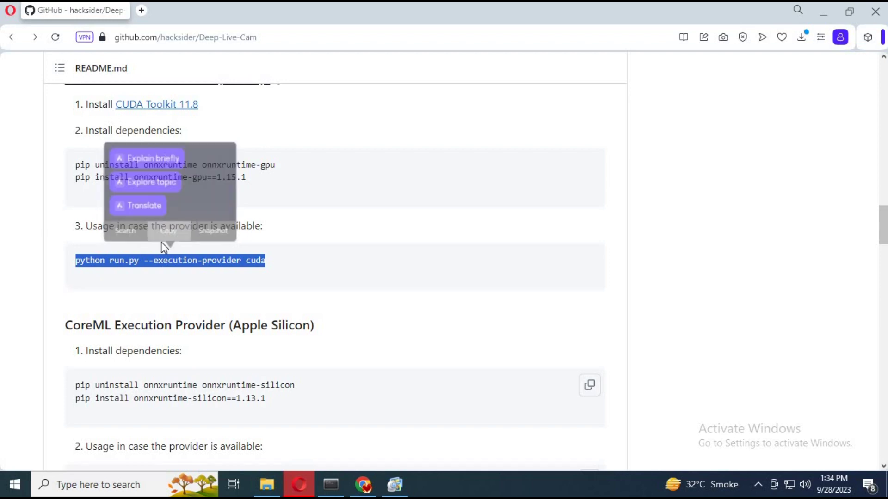
click(333, 486)
key(ctrl+v)
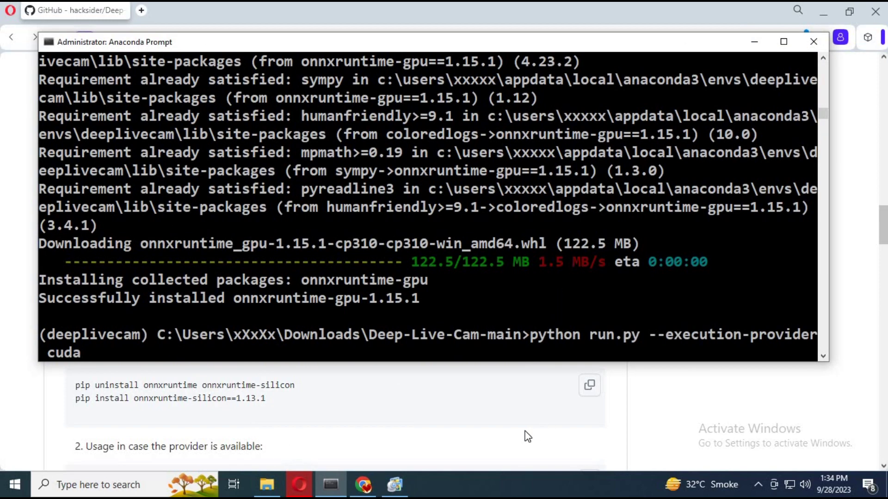
key(Return)
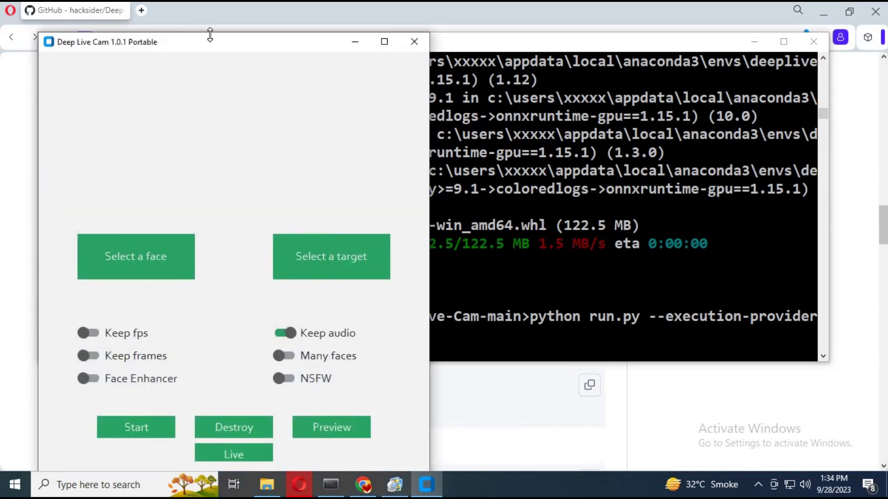
- Load the woman's portrait as the source face in Deep Live Cam, and minimise the Anaconda Prompt and browser windows
click(144, 269)
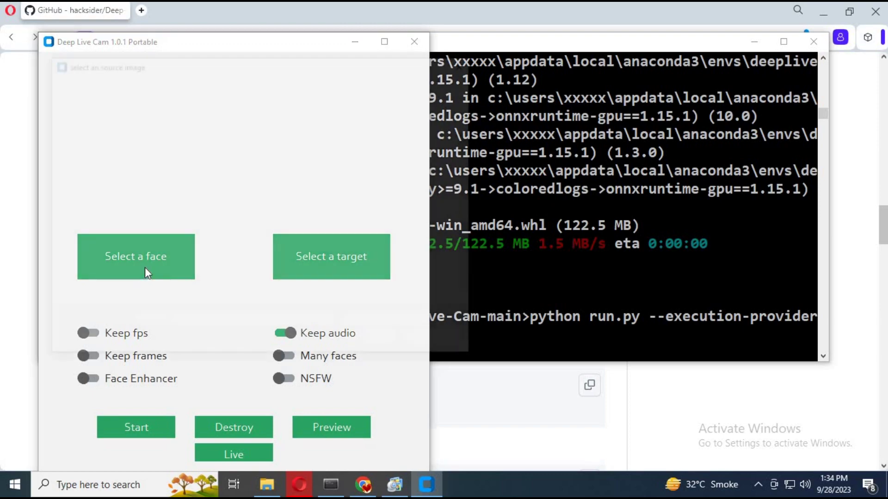
double_click(254, 161)
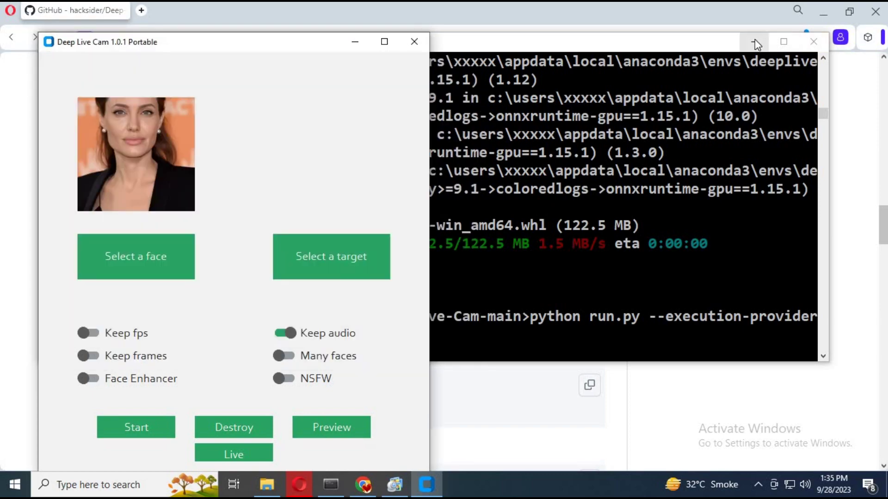
click(753, 40)
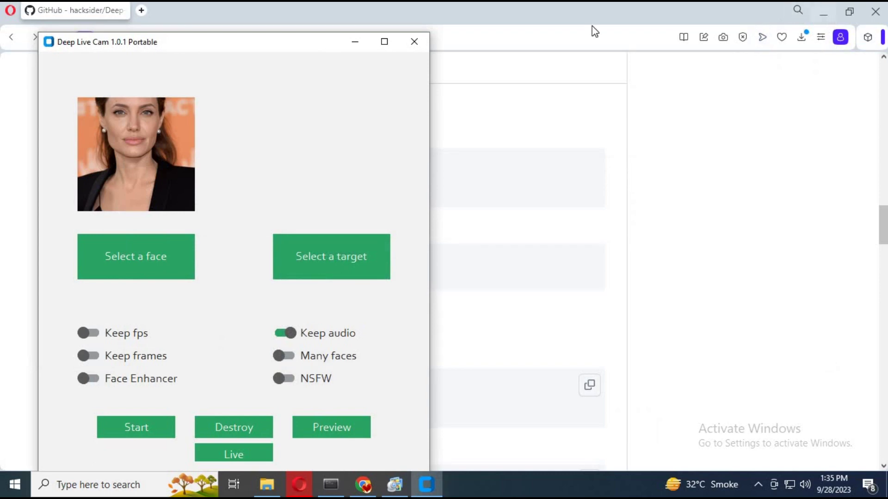
click(717, 53)
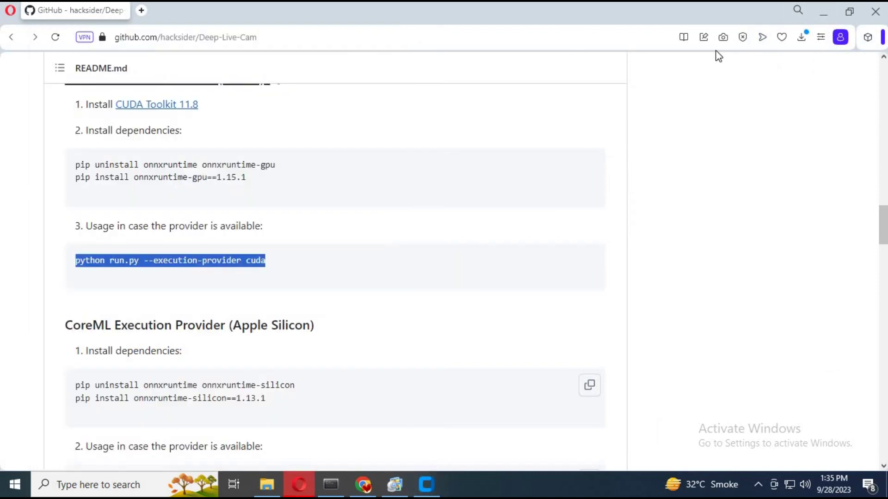
click(822, 14)
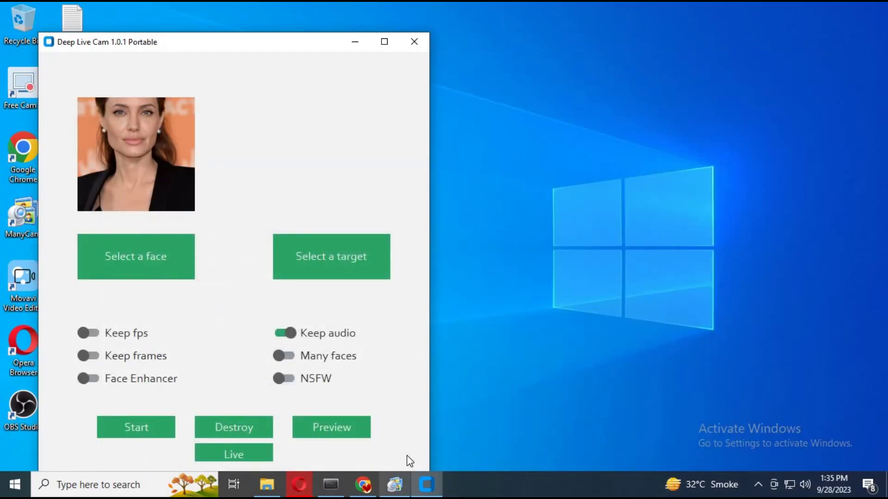
- Rewind the ManyCam playlist video to its start, then start the live preview in Deep Live Cam and move the Preview window up
key(alt+Tab)
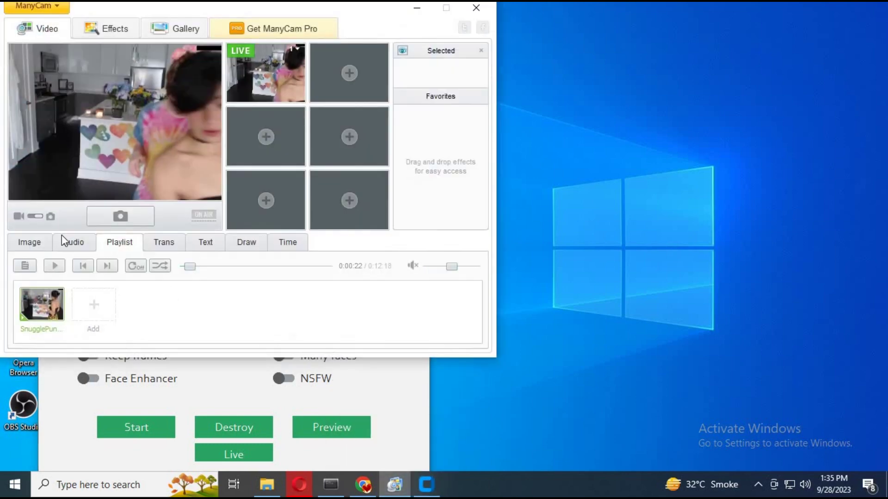
drag(188, 269, 148, 273)
click(224, 375)
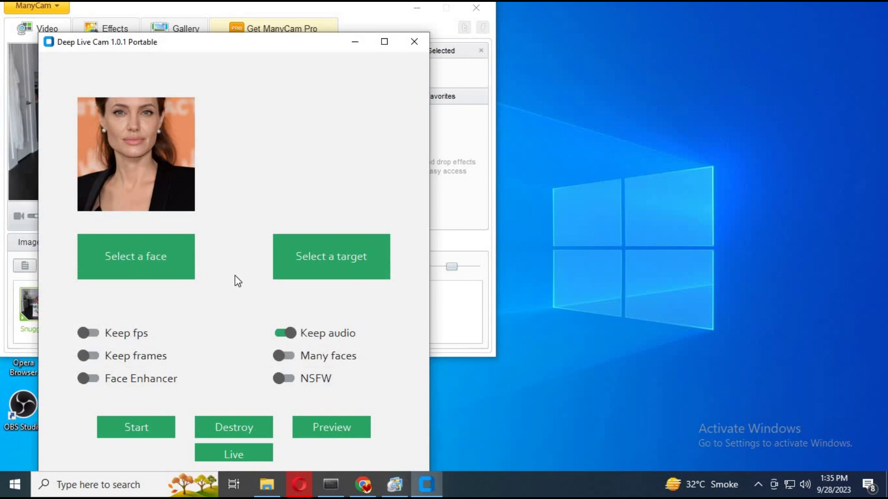
click(244, 456)
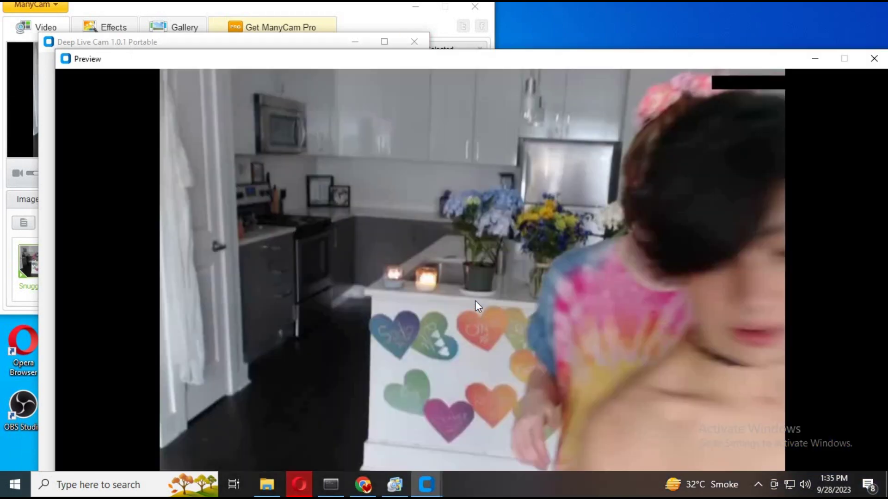
drag(531, 60, 462, 9)
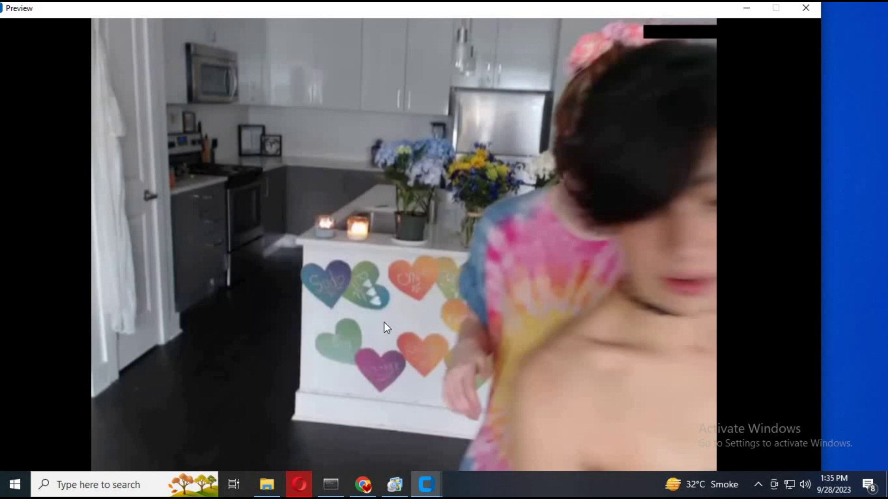
- Play the playlist video in ManyCam and bring the Deep Live Cam Preview window to the front to view the live face swap
click(395, 485)
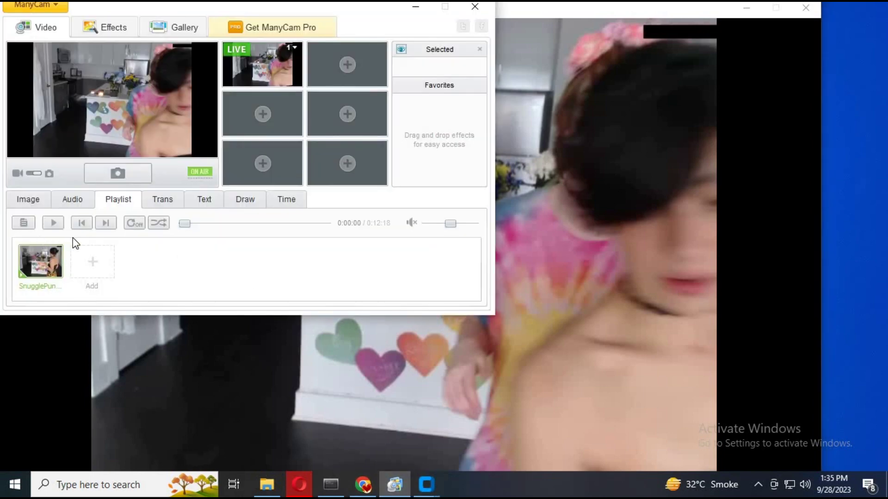
click(52, 223)
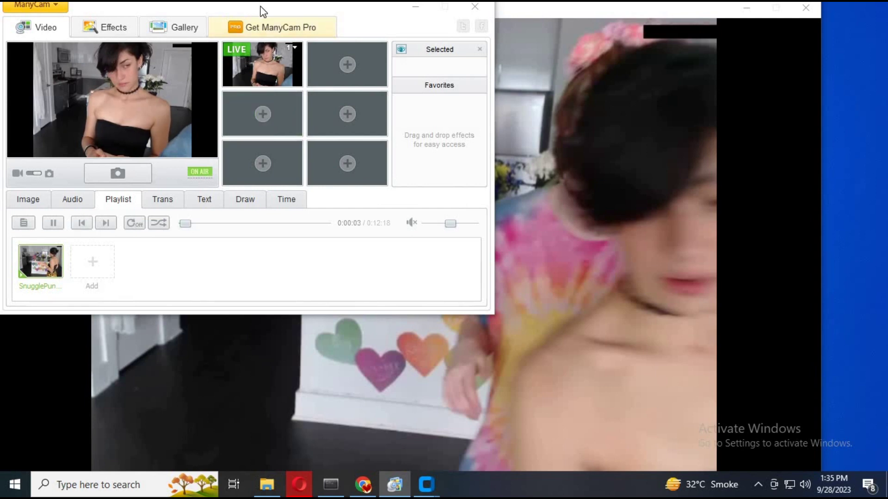
click(291, 10)
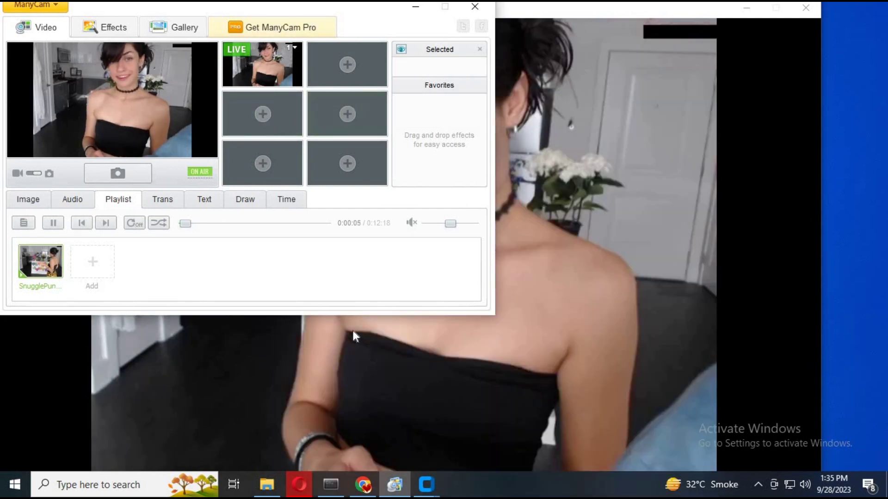
click(652, 315)
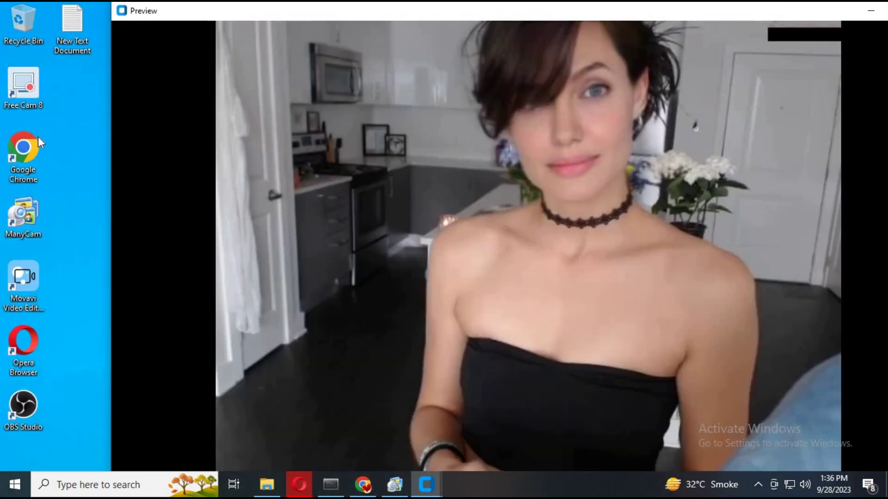
- Open OBS Studio, add a new Window Capture source of [python.exe]: Preview, and move it towards the centre of the canvas
double_click(30, 414)
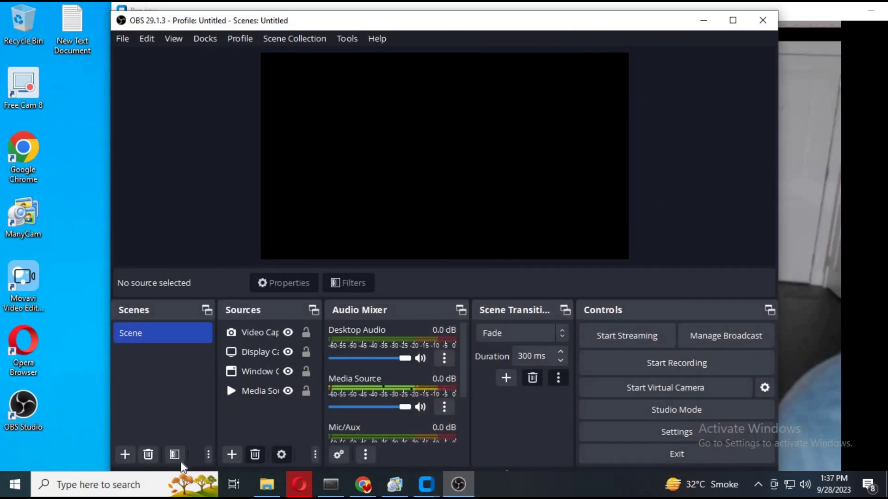
click(232, 457)
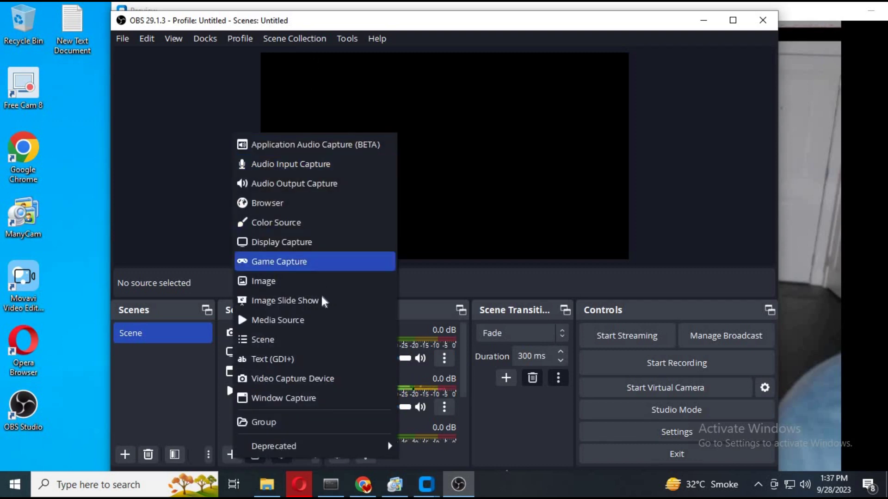
click(322, 407)
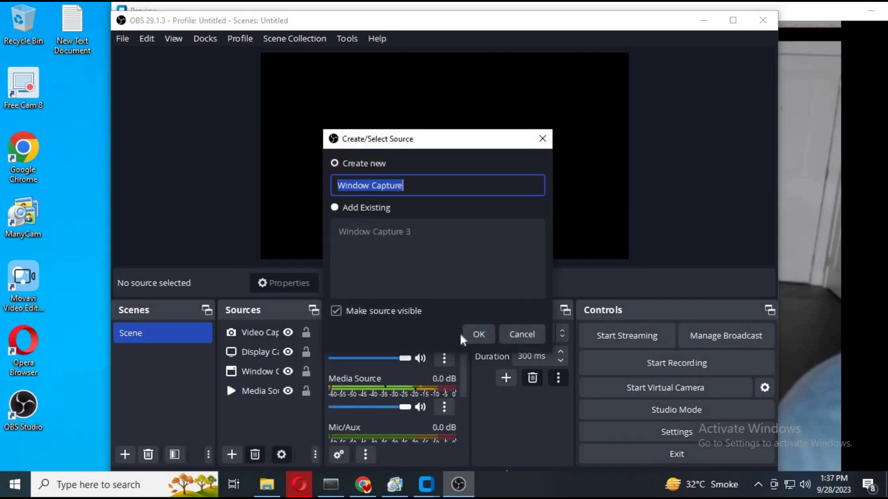
click(476, 335)
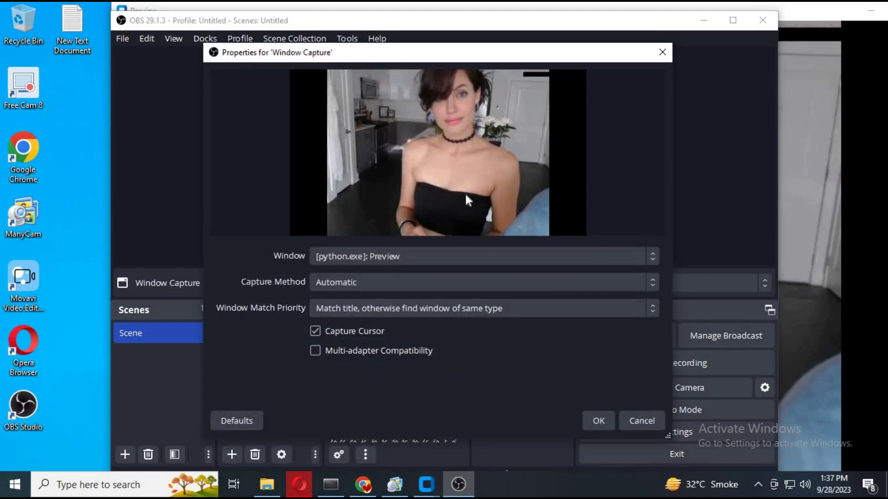
click(598, 422)
drag(457, 145, 474, 163)
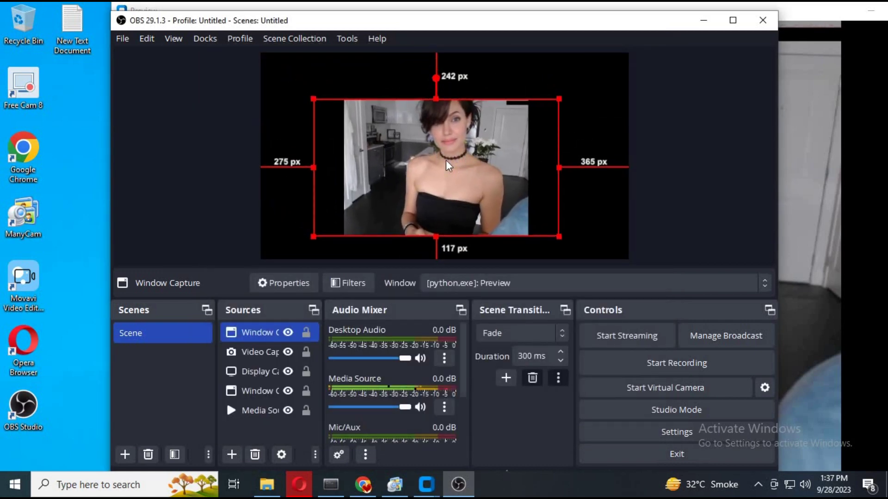